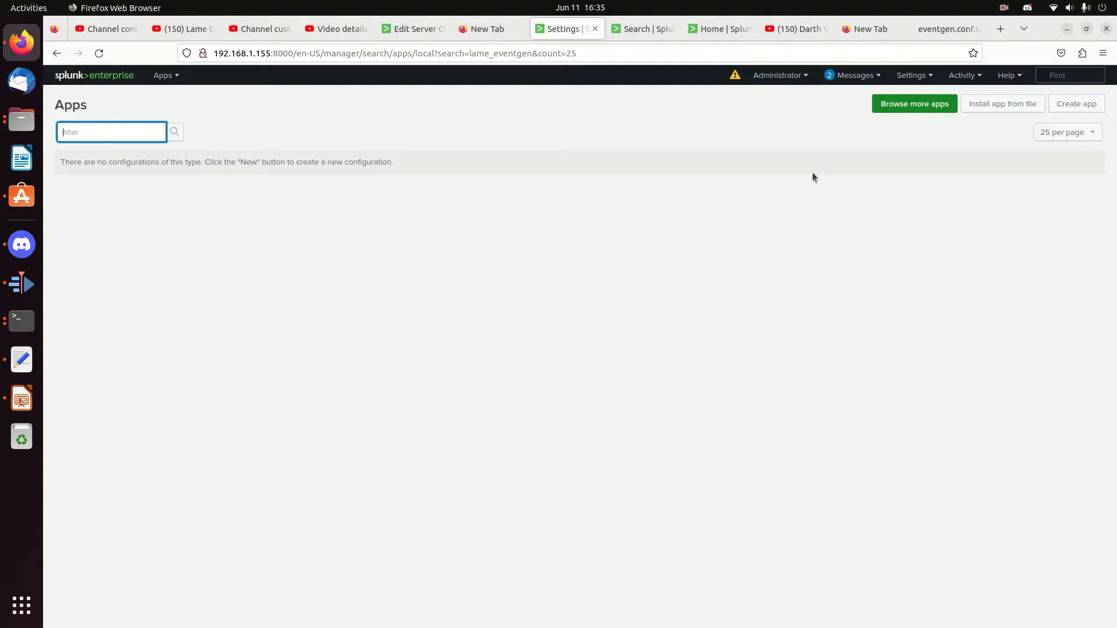
Start creating a new app and name it "Lame Eventgen Wizard"
{"action": "left_click", "coordinate": [1076, 110]}
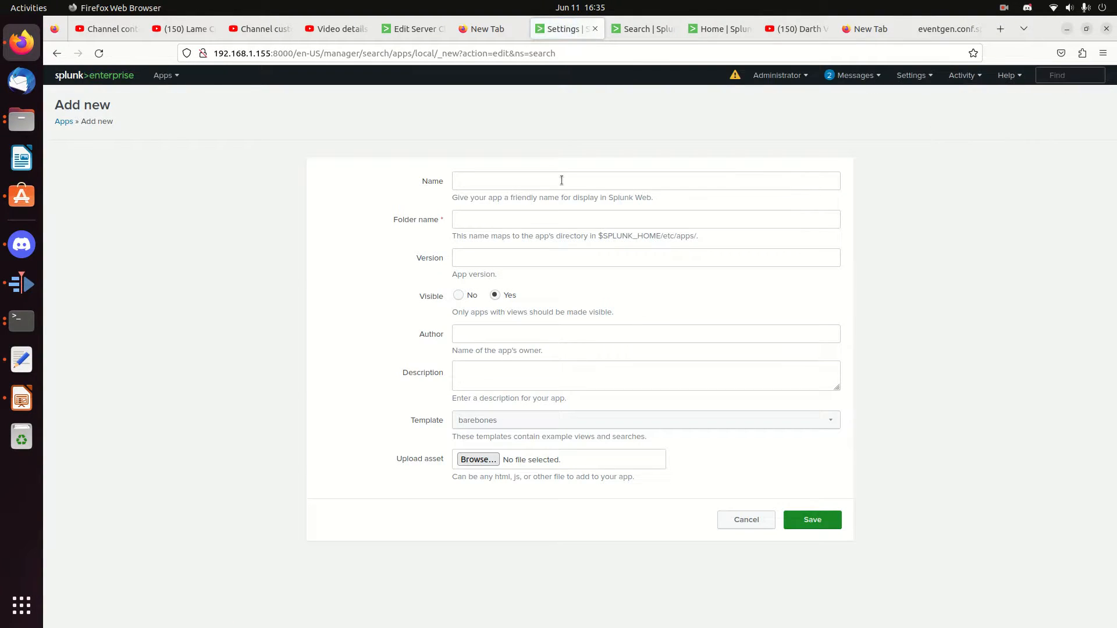
{"action": "left_click", "coordinate": [556, 179]}
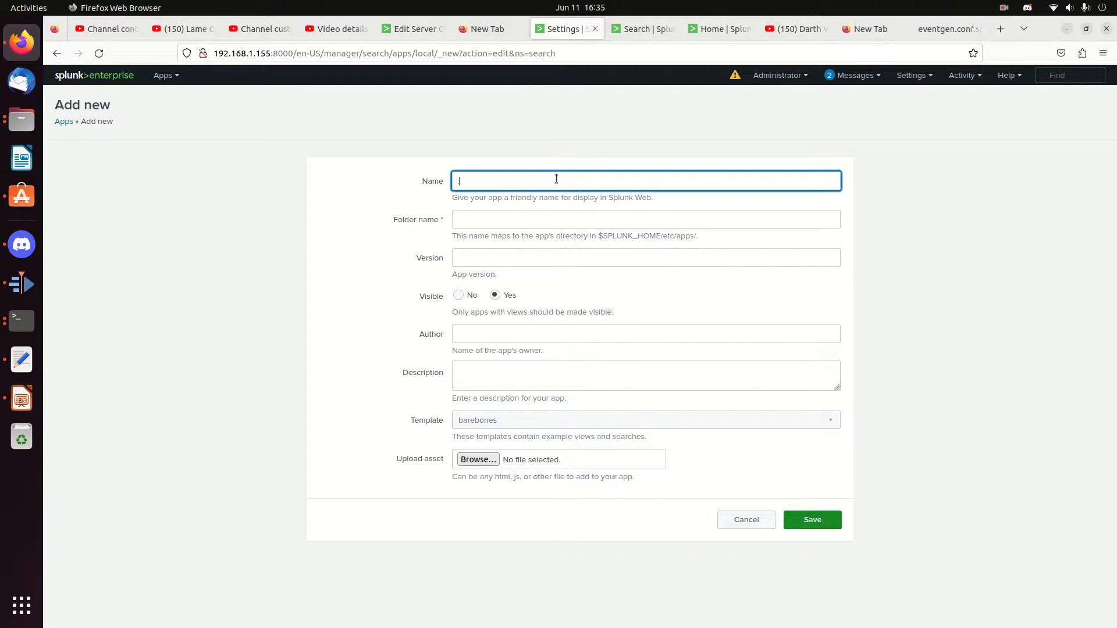
{"action": "type", "text": "Lame_Event"}
{"action": "key", "text": "BackSpace"}
{"action": "key", "text": "BackSpace"}
{"action": "key", "text": "BackSpace"}
{"action": "key", "text": "BackSpace"}
{"action": "key", "text": "BackSpace"}
{"action": "key", "text": "BackSpace"}
{"action": "type", "text": "Eveng"}
{"action": "key", "text": "BackSpace"}
{"action": "type", "text": "ntgen Wizard"}
{"action": "key", "text": "Tab"}
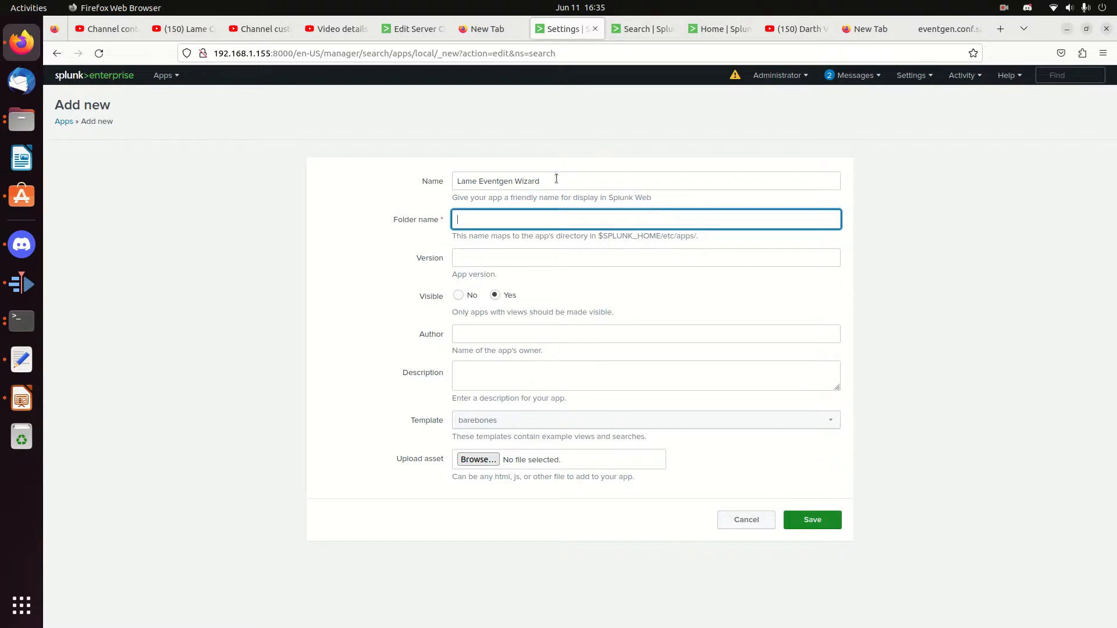
Set the new app's folder name to lew_app and its version to 1.0.0
{"action": "type", "text": "L"}
{"action": "key", "text": "BackSpace"}
{"action": "type", "text": "lew_app"}
{"action": "left_click", "coordinate": [526, 256]}
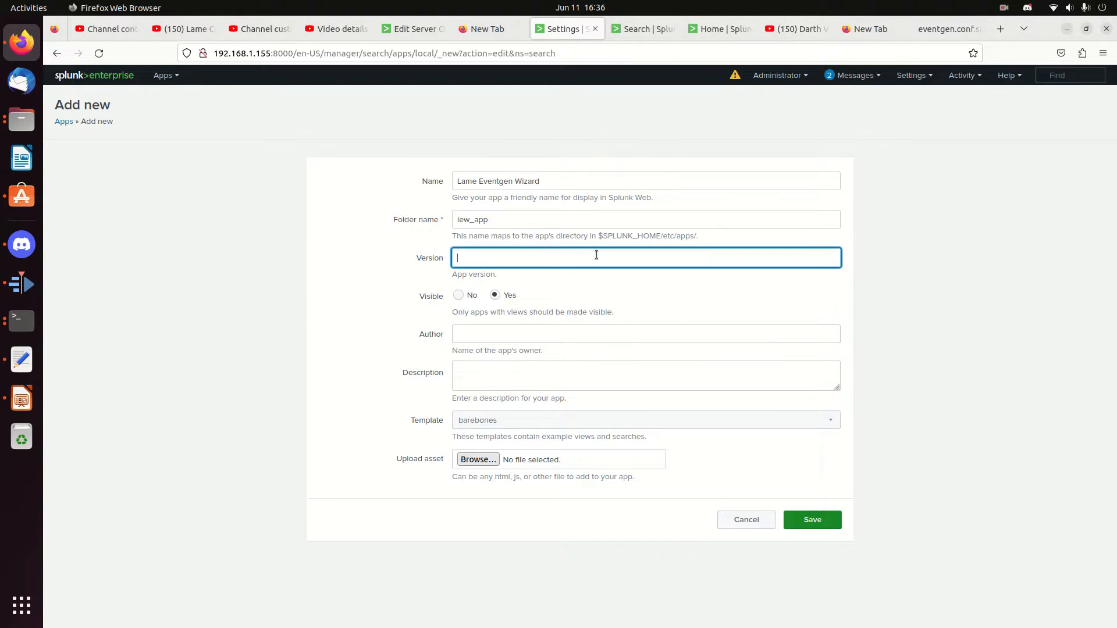
{"action": "type", "text": "1.0.0"}
Enter Lame Creations as the author, describe the app as creating eventgen driven logs, and save it
{"action": "key", "text": "Tab"}
{"action": "key", "text": "Tab"}
{"action": "type", "text": "Lame Creations"}
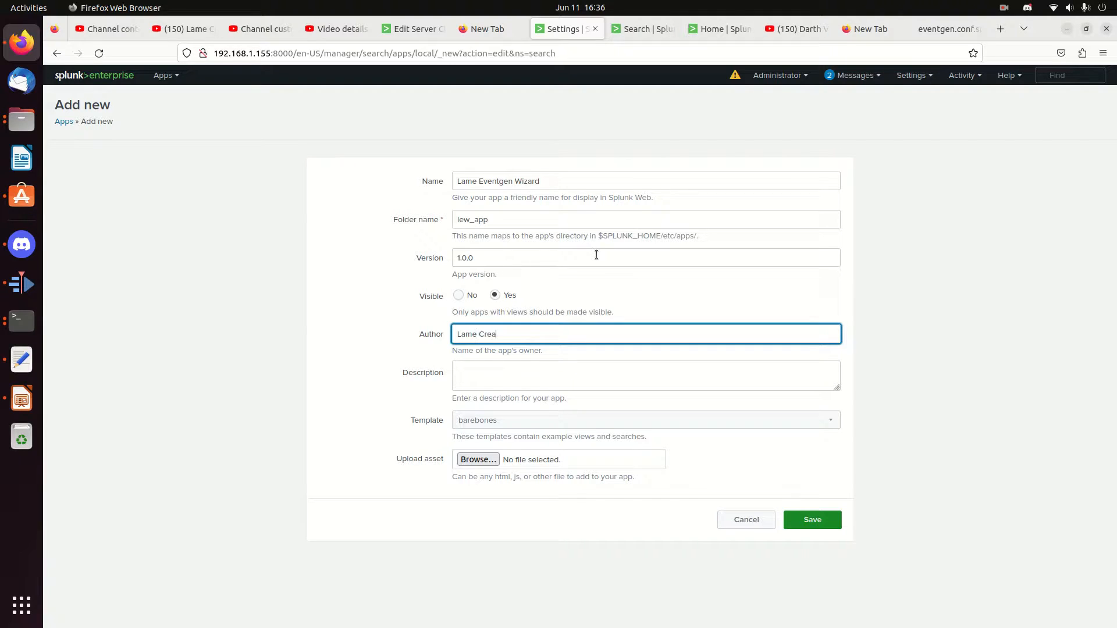
{"action": "key", "text": "Tab"}
{"action": "type", "text": "Create l"}
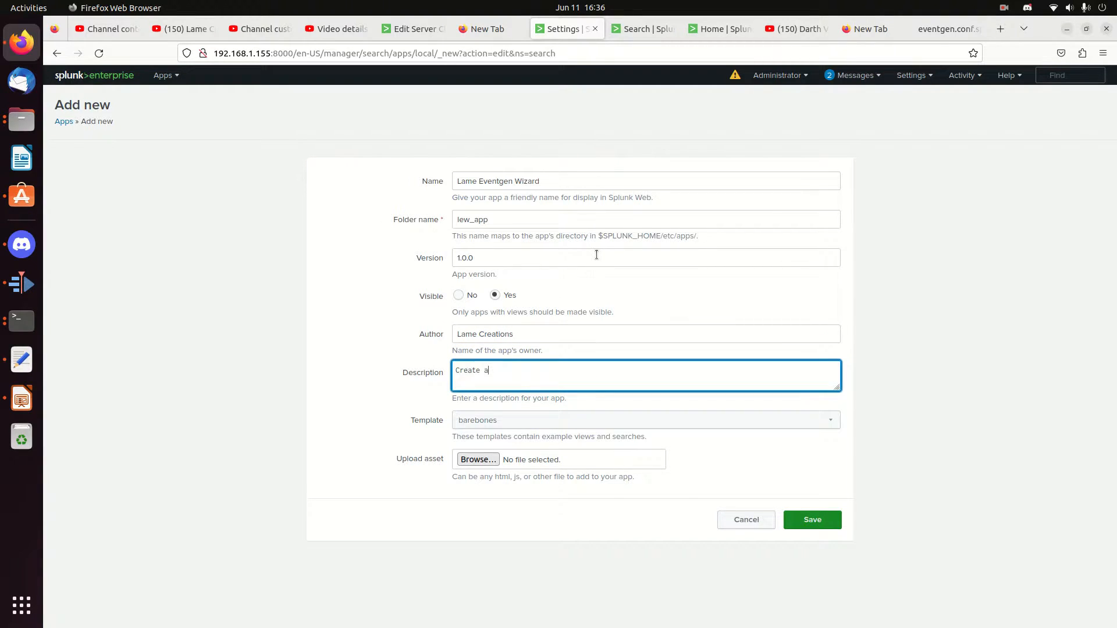
{"action": "key", "text": "BackSpace"}
{"action": "type", "text": "eventgen driven logs"}
{"action": "left_click", "coordinate": [804, 520]}
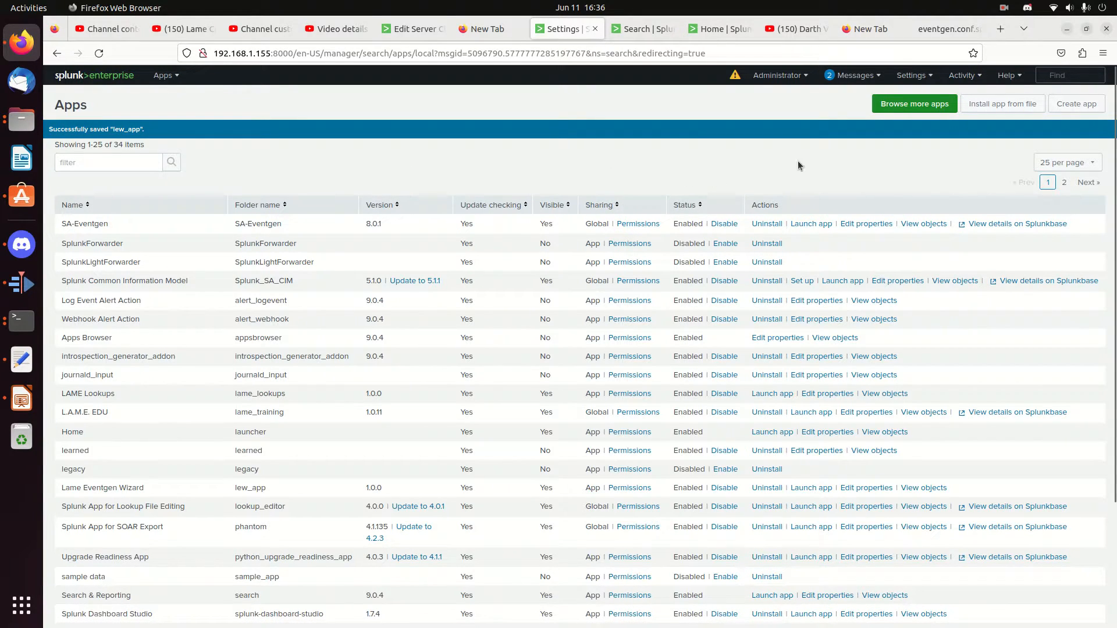
Review the default settings and sample file stanza in the eventgen.conf.spec reference page
{"action": "left_click", "coordinate": [942, 29]}
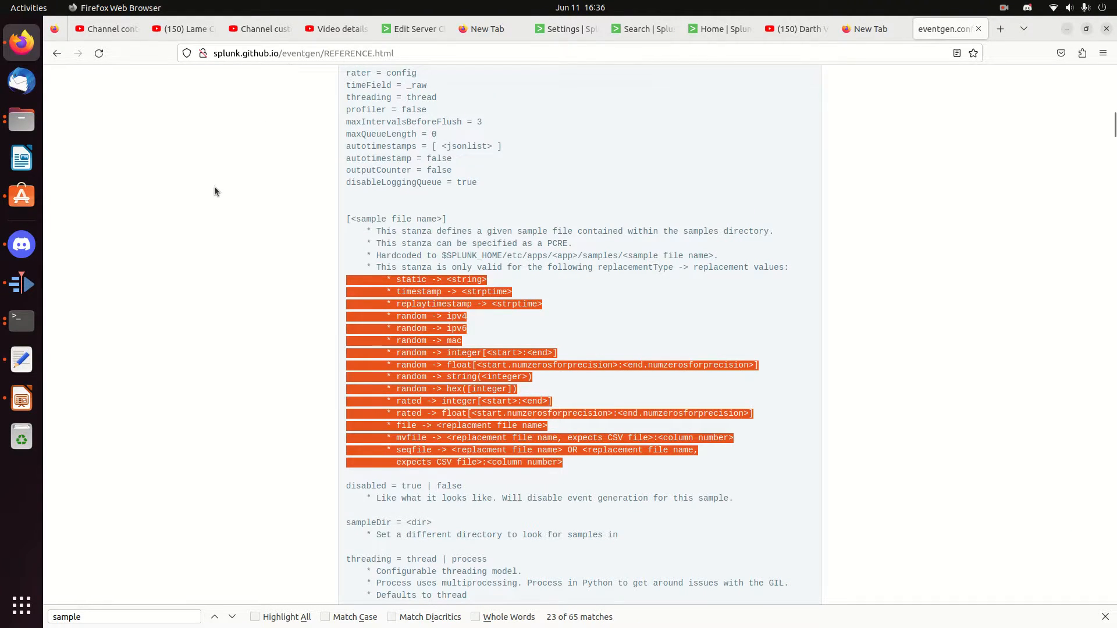
{"action": "scroll", "coordinate": [214, 191], "scroll_direction": "up", "scroll_amount": 12}
{"action": "scroll", "coordinate": [233, 217], "scroll_direction": "down", "scroll_amount": 12}
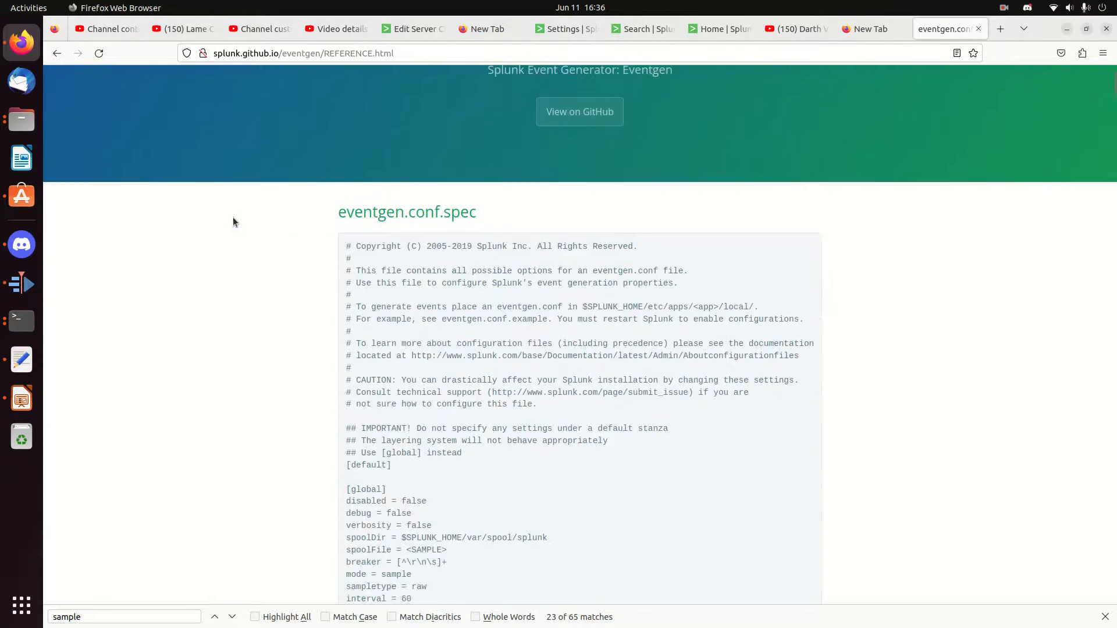
{"action": "scroll", "coordinate": [232, 217], "scroll_direction": "up", "scroll_amount": 3}
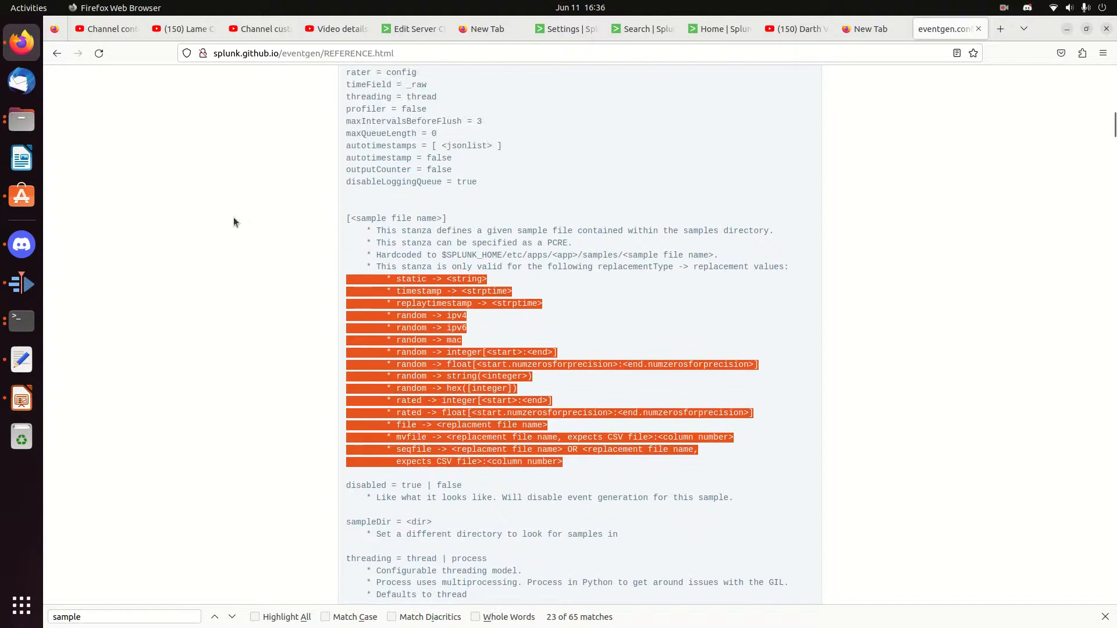
{"action": "scroll", "coordinate": [233, 218], "scroll_direction": "down", "scroll_amount": 1}
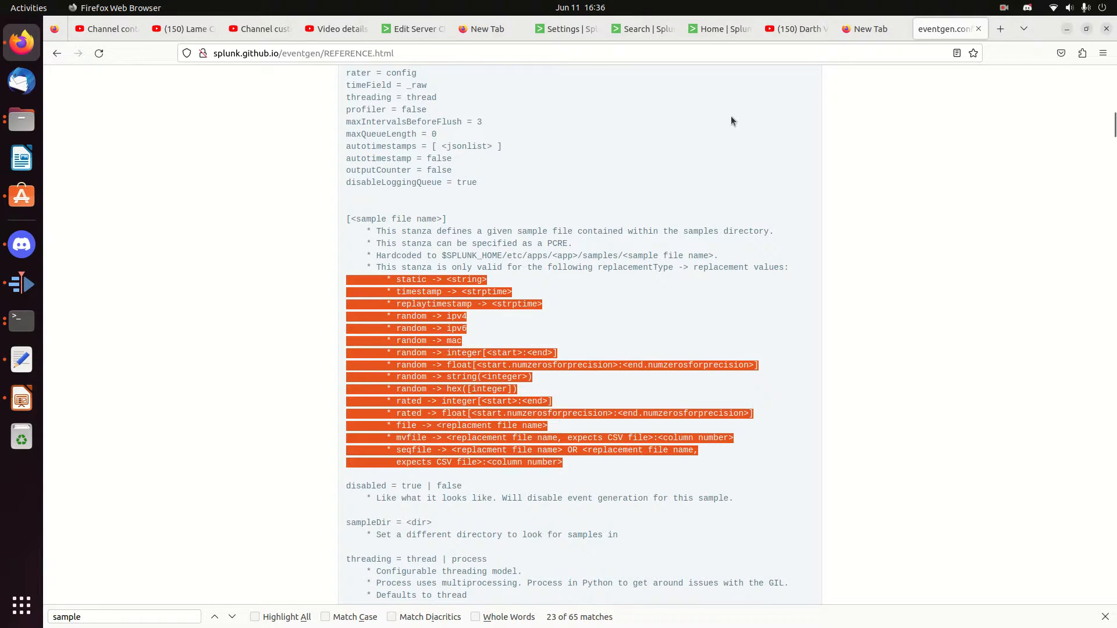
Switch to the Text Editor and review the untitled notes on eventgen stanza settings and replacement types
{"action": "left_click", "coordinate": [22, 359]}
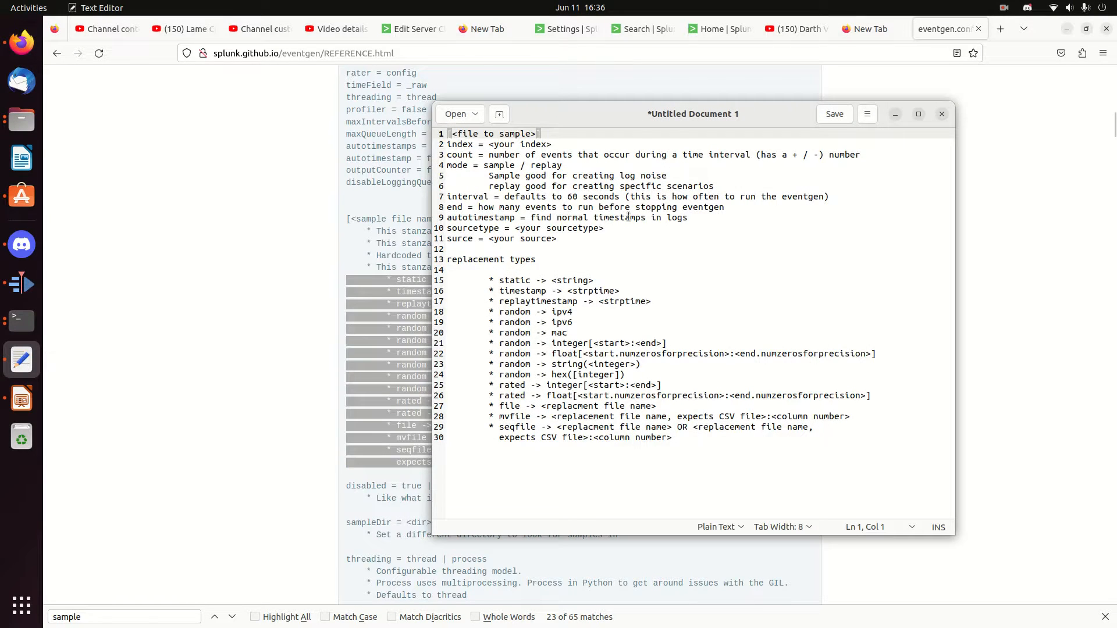
{"action": "left_click", "coordinate": [579, 215]}
{"action": "left_click", "coordinate": [630, 271]}
{"action": "left_click_drag", "start_coordinate": [721, 442], "coordinate": [446, 134]}
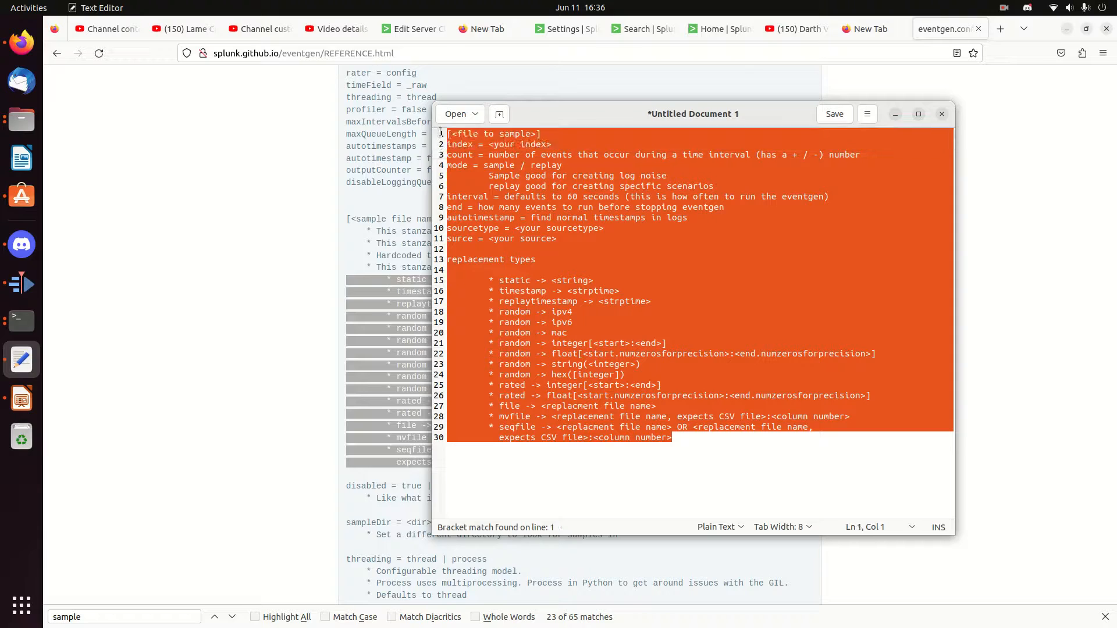
{"action": "left_click", "coordinate": [680, 281]}
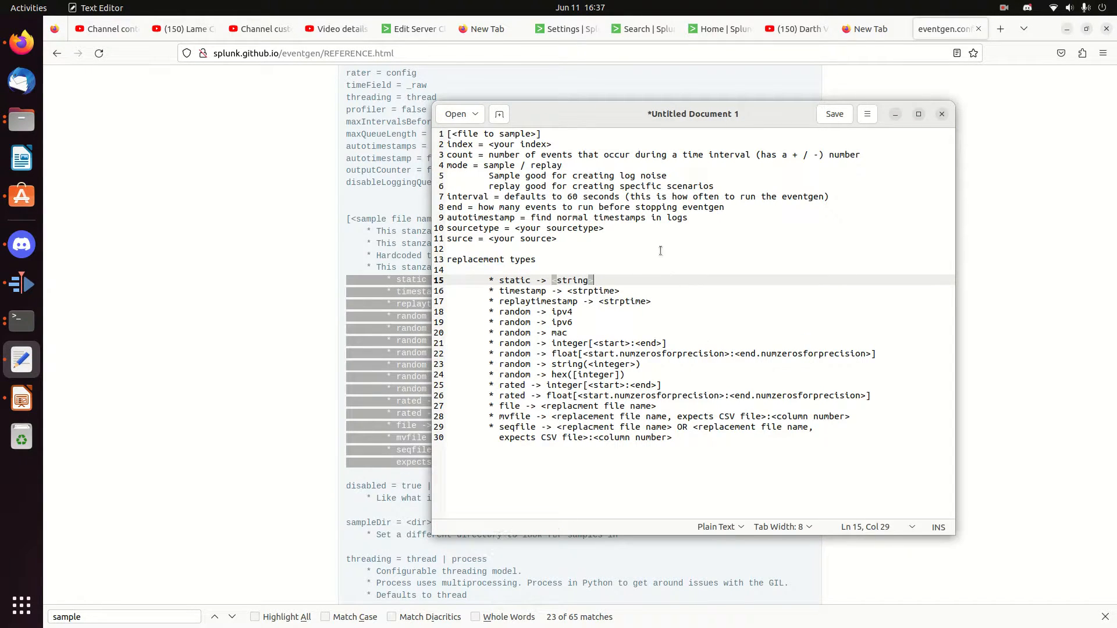
{"action": "left_click", "coordinate": [504, 134]}
Switch to the Terminal, clear its output, and list the contents of /opt/splunk/etc/apps
{"action": "left_click", "coordinate": [35, 321]}
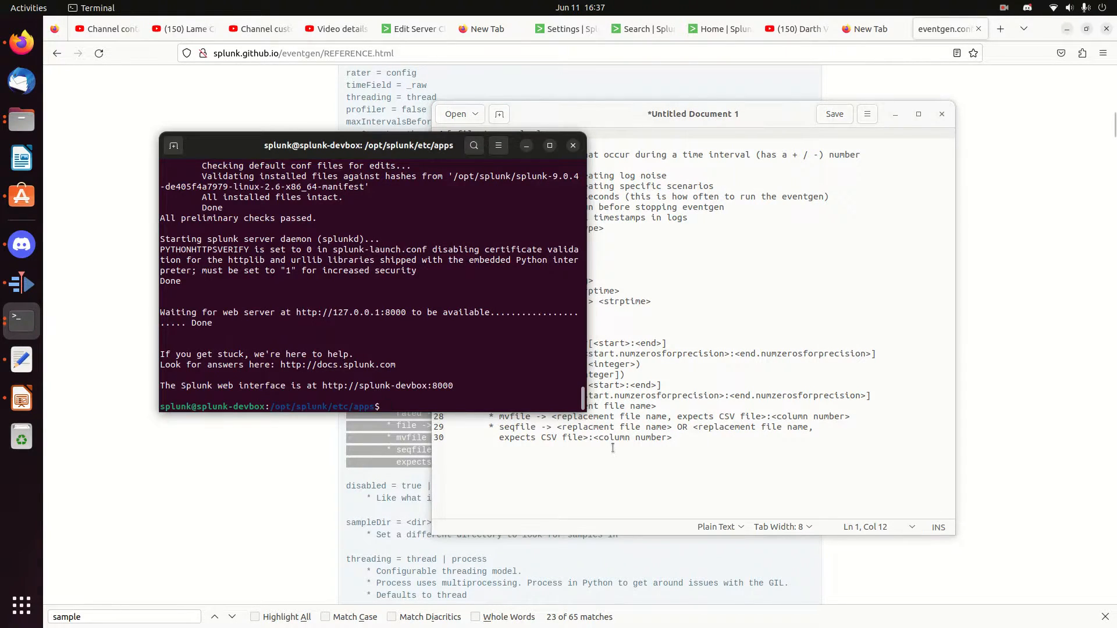
{"action": "type", "text": "clear"}
{"action": "key", "text": "Return"}
{"action": "type", "text": "ls"}
{"action": "key", "text": "Return"}
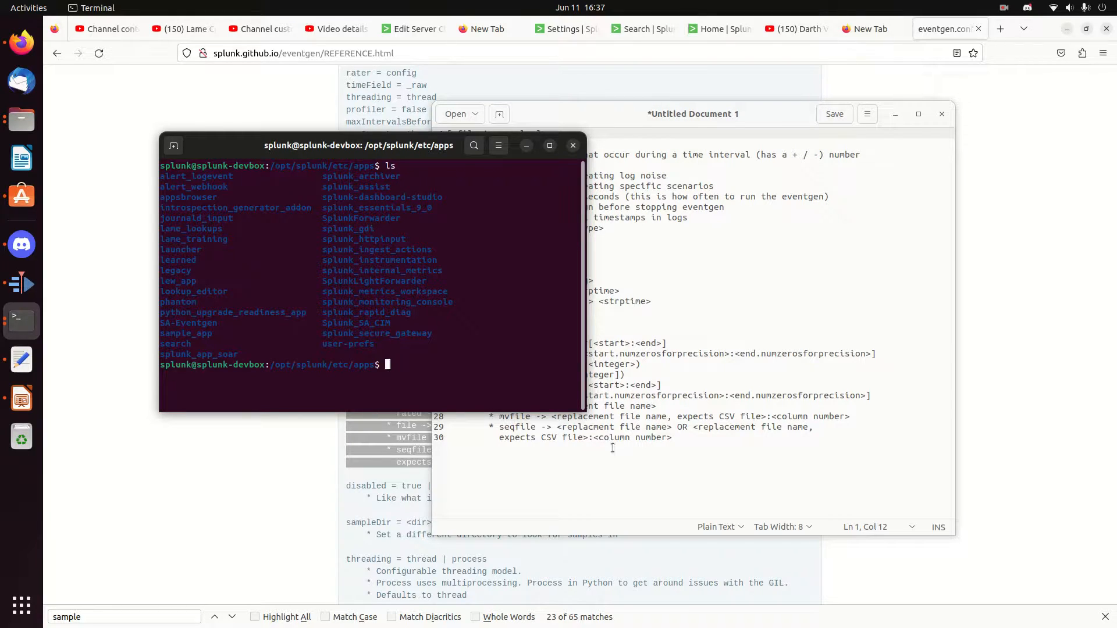
Change into the lew_app directory and list its contents
{"action": "type", "text": "cd lee"}
{"action": "key", "text": "BackSpace"}
{"action": "type", "text": "w"}
{"action": "key", "text": "Tab"}
{"action": "key", "text": "Return"}
{"action": "type", "text": "ls"}
{"action": "key", "text": "Return"}
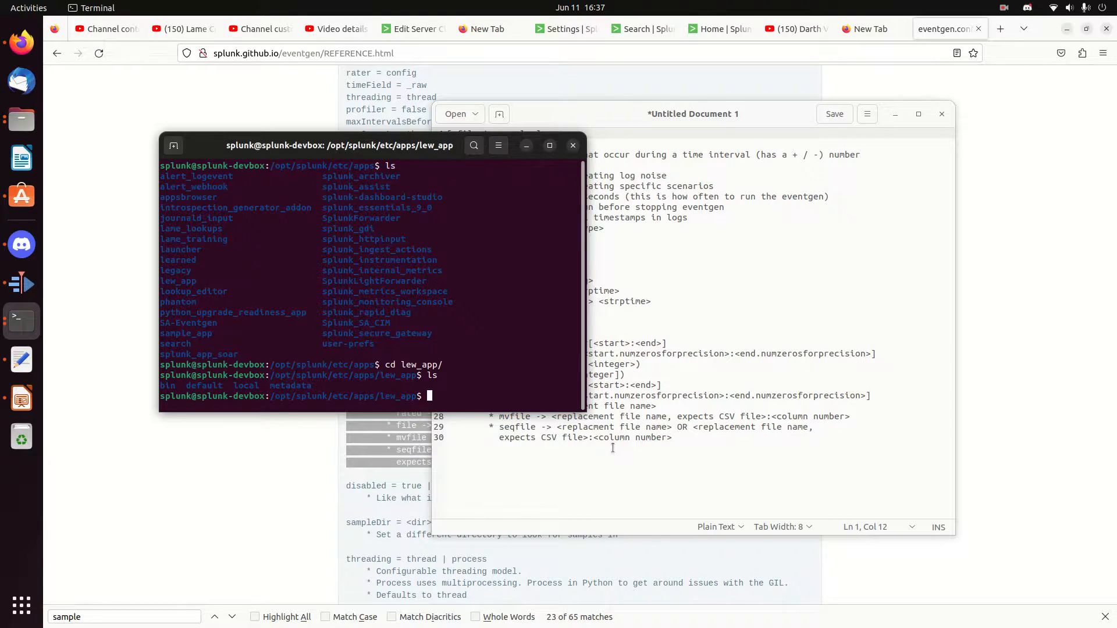
Change into the app's default directory and open a new eventgen.conf file in vi
{"action": "type", "text": "cd def"}
{"action": "key", "text": "Tab"}
{"action": "key", "text": "Return"}
{"action": "type", "text": "clear"}
{"action": "key", "text": "Return"}
{"action": "type", "text": "vi e"}
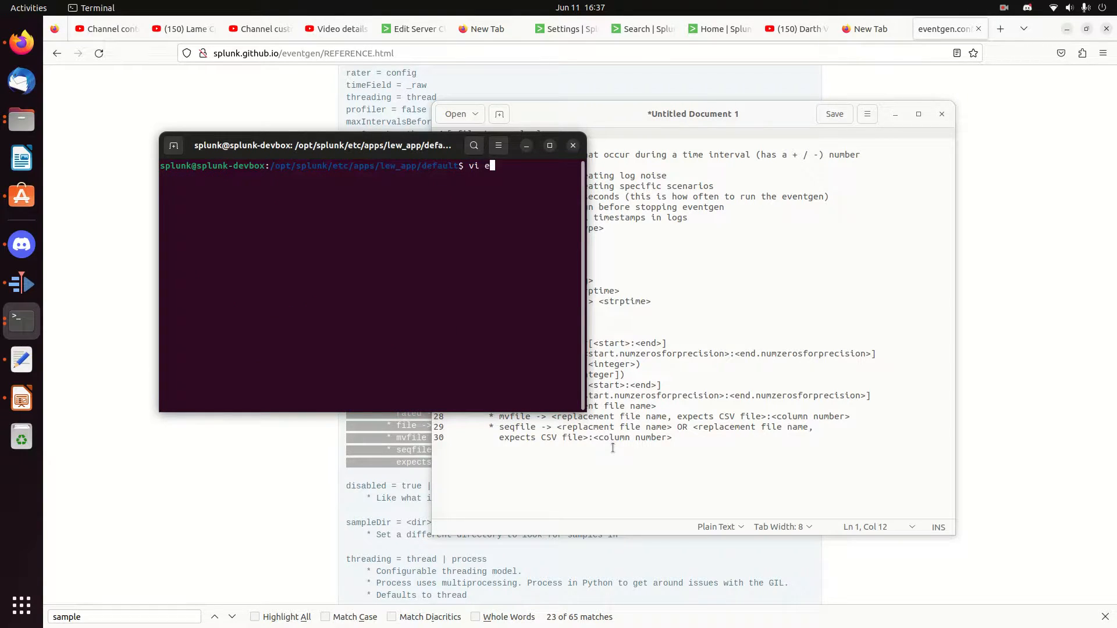
{"action": "type", "text": "ventgen.conf"}
{"action": "left_click_drag", "start_coordinate": [504, 170], "coordinate": [491, 165]}
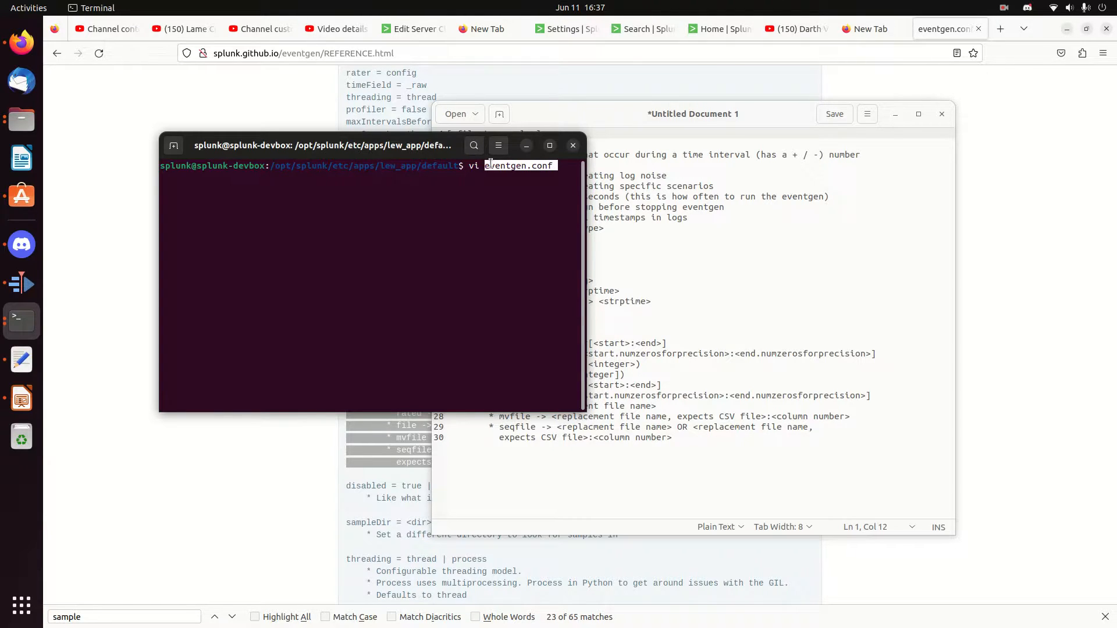
{"action": "key", "text": "Return"}
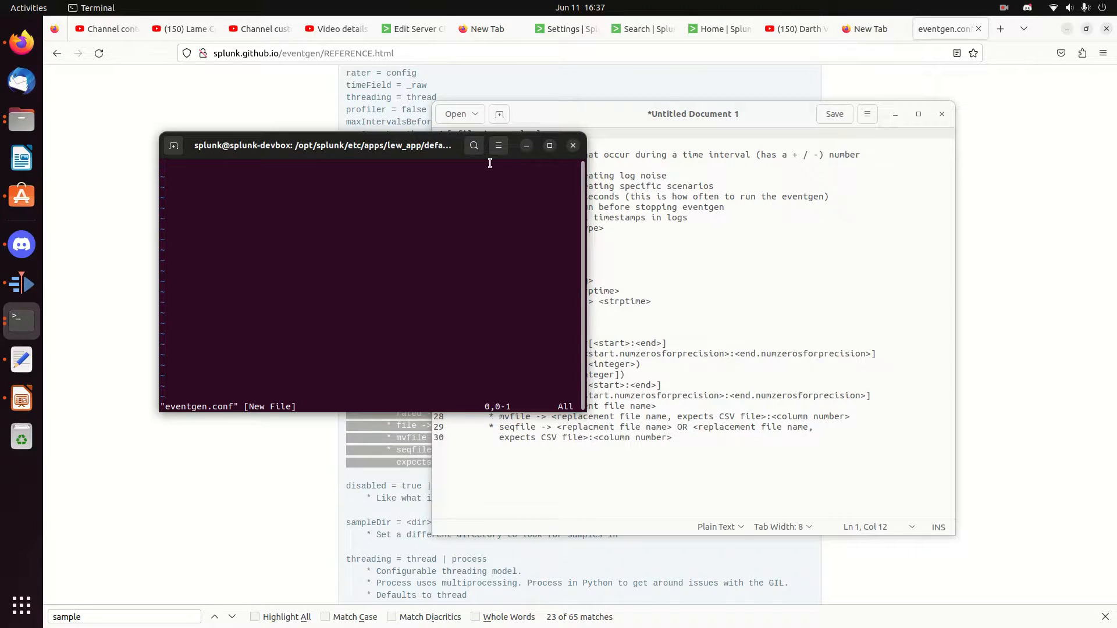
Cut the stanza template, from [<file to sample>] through the source line, out of the notes and paste it into eventgen.conf
{"action": "left_click", "coordinate": [629, 245]}
{"action": "left_click_drag", "start_coordinate": [574, 240], "coordinate": [423, 137]}
{"action": "key", "text": "ctrl+c"}
{"action": "right_click", "coordinate": [483, 135]}
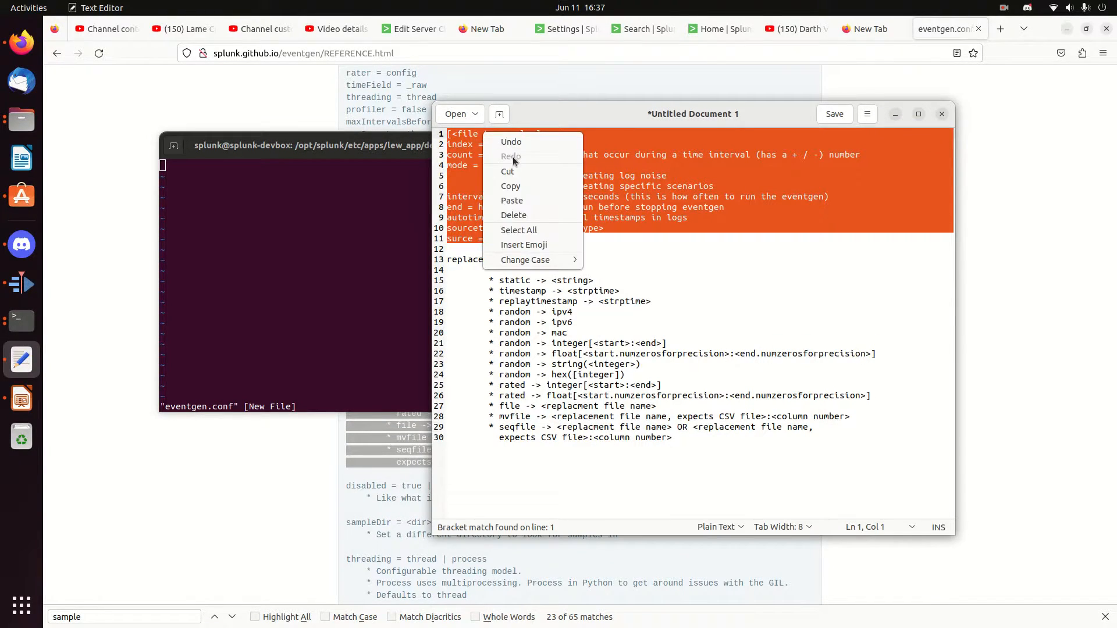
{"action": "left_click", "coordinate": [515, 170]}
{"action": "left_click", "coordinate": [281, 160]}
{"action": "right_click", "coordinate": [281, 160]}
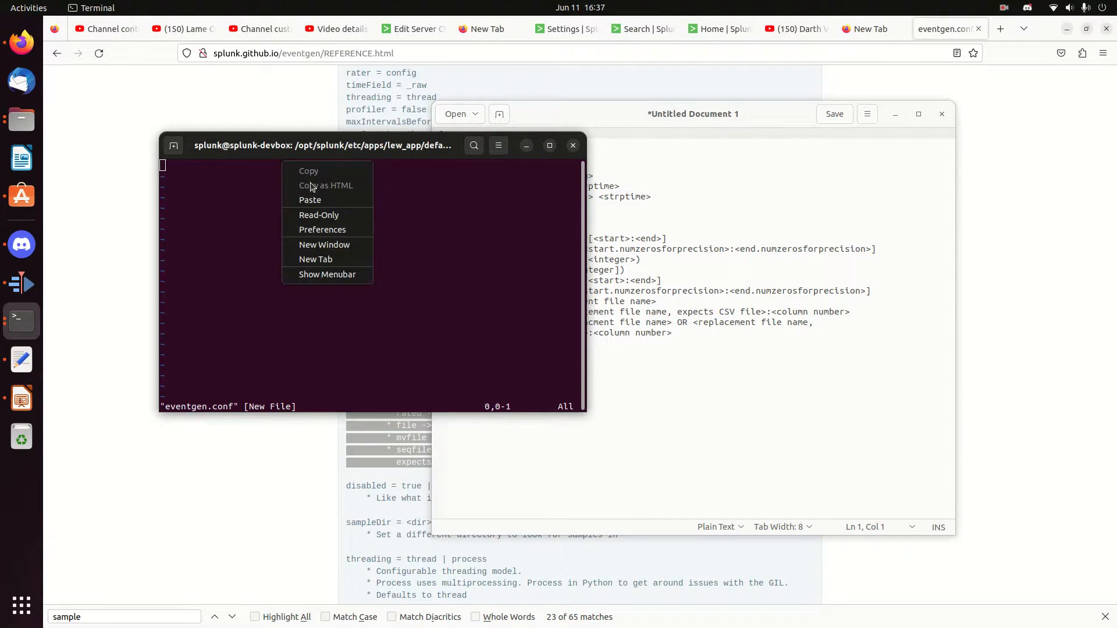
{"action": "left_click", "coordinate": [321, 201]}
Replace the <file to sample> placeholder in the stanza header with mylog.sample
{"action": "key", "text": "Up"}
{"action": "key", "text": "Up"}
{"action": "key", "text": "Up"}
{"action": "key", "text": "Up"}
{"action": "key", "text": "Up"}
{"action": "key", "text": "Up"}
{"action": "key", "text": "Up"}
{"action": "key", "text": "Up"}
{"action": "key", "text": "Up"}
{"action": "key", "text": "Up"}
{"action": "key", "text": "Left"}
{"action": "key", "text": "Left"}
{"action": "key", "text": "Left"}
{"action": "key", "text": "Left"}
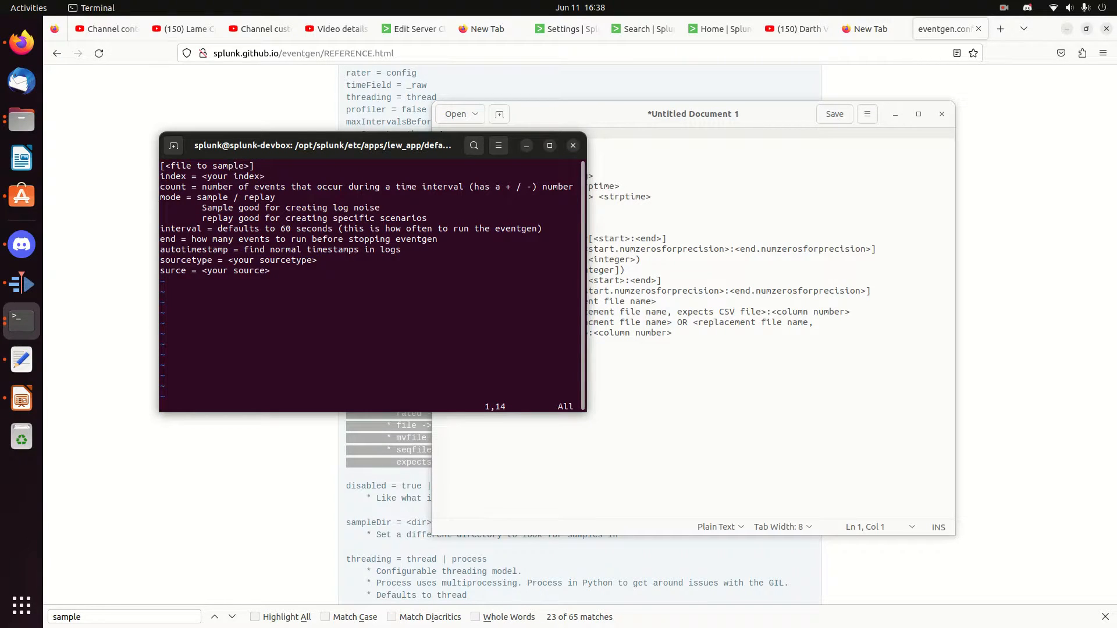
{"action": "key", "text": "i"}
{"action": "key", "text": "Right"}
{"action": "key", "text": "Right"}
{"action": "key", "text": "Right"}
{"action": "key", "text": "BackSpace"}
{"action": "key", "text": "BackSpace"}
{"action": "key", "text": "BackSpace"}
{"action": "key", "text": "BackSpace"}
{"action": "key", "text": "BackSpace"}
{"action": "key", "text": "BackSpace"}
{"action": "key", "text": "BackSpace"}
{"action": "key", "text": "BackSpace"}
{"action": "key", "text": "BackSpace"}
{"action": "key", "text": "BackSpace"}
{"action": "key", "text": "BackSpace"}
{"action": "key", "text": "BackSpace"}
{"action": "key", "text": "BackSpace"}
{"action": "key", "text": "BackSpace"}
{"action": "key", "text": "BackSpace"}
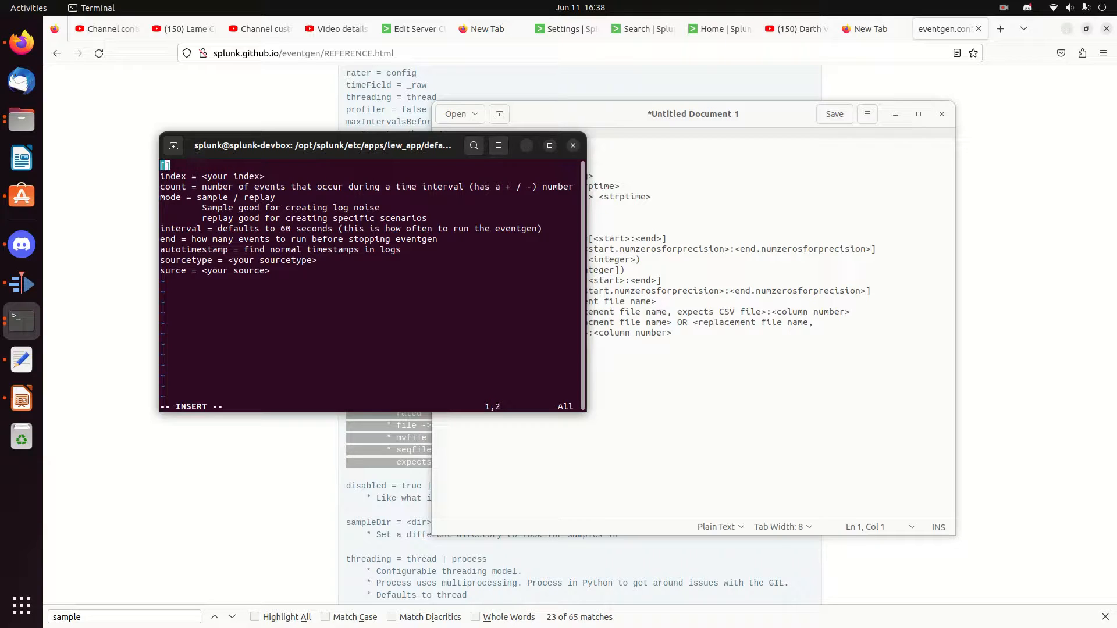
{"action": "type", "text": "mylog.sample"}
{"action": "key", "text": "Down"}
{"action": "key", "text": "Left"}
{"action": "key", "text": "Left"}
{"action": "key", "text": "Left"}
{"action": "key", "text": "Left"}
{"action": "key", "text": "Left"}
{"action": "key", "text": "Left"}
{"action": "key", "text": "Left"}
{"action": "key", "text": "Up"}
{"action": "key", "text": "Right"}
{"action": "key", "text": "Right"}
{"action": "key", "text": "Right"}
{"action": "key", "text": "Right"}
{"action": "key", "text": "Left"}
{"action": "key", "text": "Left"}
{"action": "key", "text": "Left"}
{"action": "key", "text": "Left"}
{"action": "key", "text": "Left"}
{"action": "key", "text": "Left"}
{"action": "key", "text": "Left"}
{"action": "key", "text": "Left"}
{"action": "key", "text": "Left"}
{"action": "key", "text": "Right"}
{"action": "key", "text": "Right"}
{"action": "key", "text": "Right"}
{"action": "key", "text": "Left"}
{"action": "key", "text": "Left"}
{"action": "key", "text": "Right"}
{"action": "key", "text": "Right"}
{"action": "key", "text": "Right"}
{"action": "key", "text": "Right"}
{"action": "key", "text": "Right"}
{"action": "key", "text": "Right"}
{"action": "key", "text": "Right"}
{"action": "key", "text": "Right"}
{"action": "key", "text": "Right"}
{"action": "key", "text": "Right"}
{"action": "key", "text": "Right"}
{"action": "key", "text": "Left"}
{"action": "key", "text": "Left"}
{"action": "key", "text": "Left"}
{"action": "key", "text": "Left"}
{"action": "key", "text": "Left"}
{"action": "key", "text": "Left"}
{"action": "key", "text": "Left"}
{"action": "key", "text": "Left"}
{"action": "key", "text": "Left"}
{"action": "key", "text": "Left"}
{"action": "key", "text": "Left"}
{"action": "key", "text": "Left"}
{"action": "key", "text": "Left"}
Replace the index placeholder so that the stanza's index is lame_eventgen
{"action": "key", "text": "Down"}
{"action": "key", "text": "Right"}
{"action": "key", "text": "Right"}
{"action": "key", "text": "Right"}
{"action": "key", "text": "Right"}
{"action": "key", "text": "Right"}
{"action": "key", "text": "Right"}
{"action": "key", "text": "Right"}
{"action": "key", "text": "Right"}
{"action": "key", "text": "Right"}
{"action": "key", "text": "Right"}
{"action": "key", "text": "Right"}
{"action": "key", "text": "Right"}
{"action": "key", "text": "Right"}
{"action": "key", "text": "Right"}
{"action": "key", "text": "Right"}
{"action": "key", "text": "Right"}
{"action": "key", "text": "Right"}
{"action": "key", "text": "Right"}
{"action": "key", "text": "Delete"}
{"action": "key", "text": "Delete"}
{"action": "key", "text": "BackSpace"}
{"action": "key", "text": "BackSpace"}
{"action": "key", "text": "BackSpace"}
{"action": "key", "text": "BackSpace"}
{"action": "key", "text": "BackSpace"}
{"action": "key", "text": "BackSpace"}
{"action": "key", "text": "BackSpace"}
{"action": "key", "text": "BackSpace"}
{"action": "key", "text": "BackSpace"}
{"action": "key", "text": "BackSpace"}
{"action": "type", "text": "lame_eventgen"}
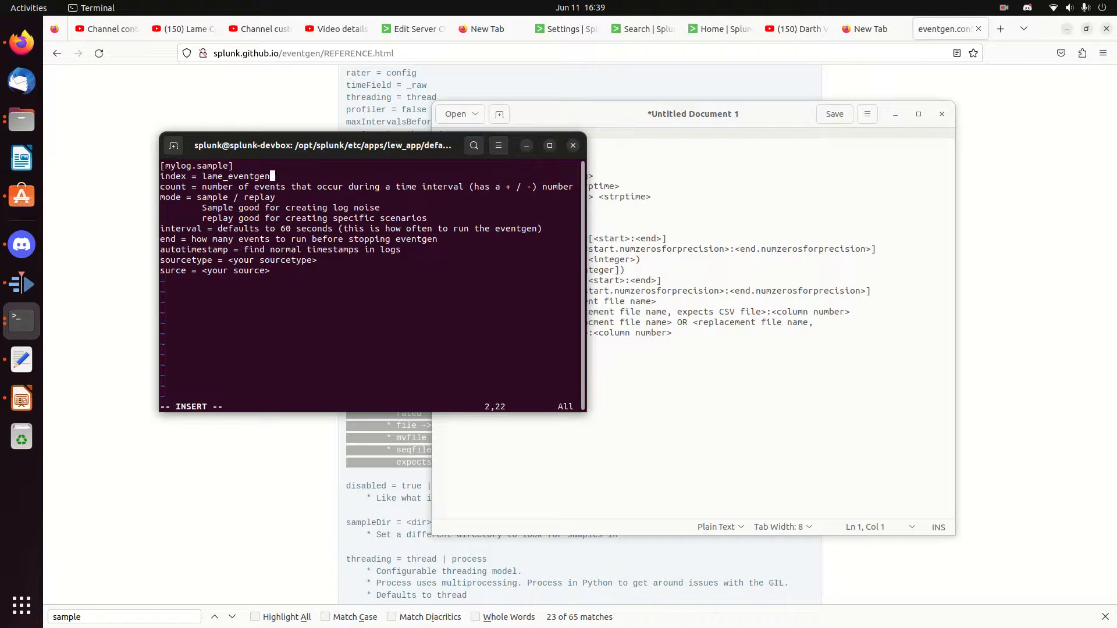
Delete the placeholder description after "count =" in the mylog.sample stanza
{"action": "key", "text": "Down"}
{"action": "key", "text": "Left"}
{"action": "key", "text": "Left"}
{"action": "key", "text": "Left"}
{"action": "key", "text": "Left"}
{"action": "key", "text": "Right"}
{"action": "key", "text": "Right"}
{"action": "key", "text": "Right"}
{"action": "key", "text": "Right"}
{"action": "key", "text": "Right"}
{"action": "key", "text": "Right"}
{"action": "key", "text": "Right"}
{"action": "key", "text": "Right"}
{"action": "key", "text": "Right"}
{"action": "key", "text": "Right"}
{"action": "key", "text": "Right"}
{"action": "key", "text": "Right"}
{"action": "key", "text": "Right"}
{"action": "key", "text": "Right"}
{"action": "key", "text": "Right"}
{"action": "key", "text": "Right"}
{"action": "key", "text": "Right"}
{"action": "key", "text": "Right"}
{"action": "key", "text": "Right"}
{"action": "key", "text": "Right"}
{"action": "key", "text": "Right"}
{"action": "key", "text": "Right"}
{"action": "key", "text": "Right"}
{"action": "key", "text": "Right"}
{"action": "key", "text": "Right"}
{"action": "key", "text": "Right"}
{"action": "key", "text": "Right"}
{"action": "key", "text": "Right"}
{"action": "key", "text": "Right"}
{"action": "key", "text": "Right"}
{"action": "key", "text": "Right"}
{"action": "key", "text": "Right"}
{"action": "key", "text": "Right"}
{"action": "key", "text": "Right"}
{"action": "key", "text": "Right"}
{"action": "key", "text": "Right"}
{"action": "key", "text": "Right"}
{"action": "key", "text": "Right"}
{"action": "key", "text": "Right"}
{"action": "key", "text": "Right"}
{"action": "key", "text": "Right"}
{"action": "key", "text": "Right"}
{"action": "key", "text": "Right"}
{"action": "key", "text": "Right"}
{"action": "key", "text": "BackSpace"}
{"action": "key", "text": "BackSpace"}
{"action": "key", "text": "BackSpace"}
{"action": "key", "text": "BackSpace"}
{"action": "key", "text": "BackSpace"}
{"action": "key", "text": "BackSpace"}
{"action": "key", "text": "BackSpace"}
{"action": "key", "text": "BackSpace"}
{"action": "key", "text": "BackSpace"}
{"action": "key", "text": "BackSpace"}
{"action": "key", "text": "BackSpace"}
{"action": "key", "text": "BackSpace"}
{"action": "key", "text": "BackSpace"}
{"action": "key", "text": "BackSpace"}
{"action": "key", "text": "BackSpace"}
{"action": "key", "text": "BackSpace"}
{"action": "key", "text": "BackSpace"}
{"action": "key", "text": "BackSpace"}
{"action": "key", "text": "BackSpace"}
{"action": "key", "text": "BackSpace"}
{"action": "key", "text": "BackSpace"}
{"action": "key", "text": "BackSpace"}
{"action": "key", "text": "BackSpace"}
{"action": "key", "text": "BackSpace"}
{"action": "key", "text": "BackSpace"}
{"action": "key", "text": "BackSpace"}
{"action": "key", "text": "BackSpace"}
{"action": "key", "text": "BackSpace"}
{"action": "key", "text": "BackSpace"}
{"action": "key", "text": "BackSpace"}
{"action": "key", "text": "BackSpace"}
{"action": "key", "text": "BackSpace"}
{"action": "key", "text": "BackSpace"}
{"action": "key", "text": "BackSpace"}
{"action": "key", "text": "BackSpace"}
{"action": "key", "text": "BackSpace"}
{"action": "key", "text": "BackSpace"}
{"action": "key", "text": "BackSpace"}
{"action": "key", "text": "BackSpace"}
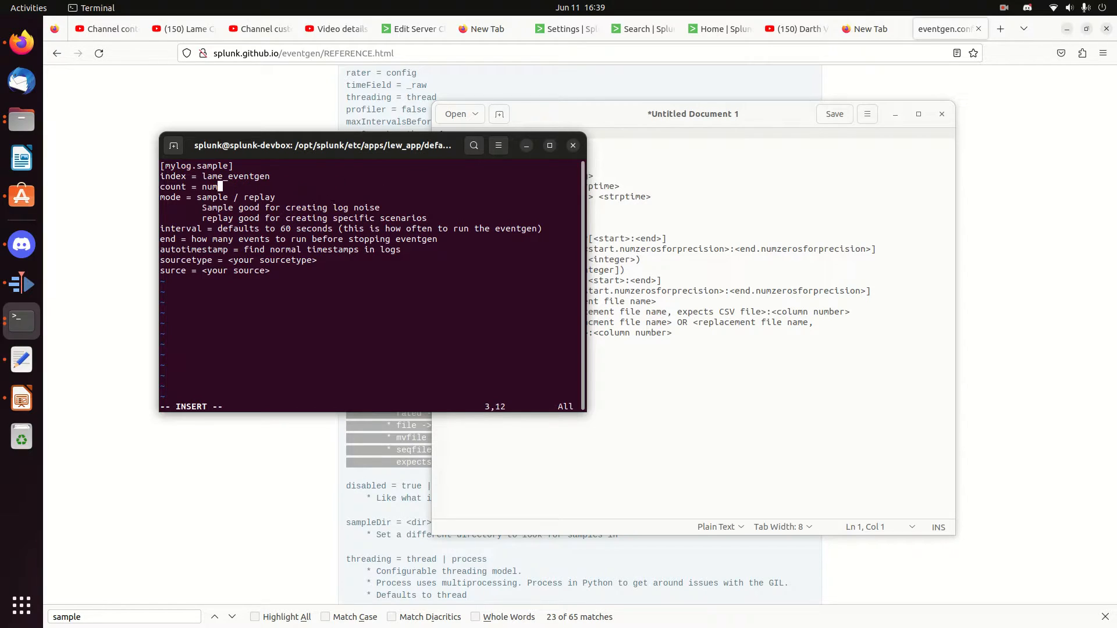
Set the count to 10 in the mylog.sample stanza
{"action": "key", "text": "Up"}
{"action": "key", "text": "Up"}
{"action": "key", "text": "Down"}
{"action": "key", "text": "Down"}
{"action": "type", "text": "10"}
{"action": "type", "text": "0"}
{"action": "key", "text": "Left"}
{"action": "key", "text": "Left"}
{"action": "key", "text": "Left"}
{"action": "key", "text": "Right"}
{"action": "key", "text": "Right"}
{"action": "key", "text": "Delete"}
Delete the "/ replay" alternative and the explanatory notes following it, leaving sample as the value of the mode setting
{"action": "key", "text": "Down"}
{"action": "key", "text": "Left"}
{"action": "key", "text": "Left"}
{"action": "key", "text": "Left"}
{"action": "key", "text": "Up"}
{"action": "key", "text": "Up"}
{"action": "key", "text": "Up"}
{"action": "key", "text": "Down"}
{"action": "key", "text": "Down"}
{"action": "key", "text": "Down"}
{"action": "key", "text": "Right"}
{"action": "key", "text": "Right"}
{"action": "key", "text": "Right"}
{"action": "key", "text": "Right"}
{"action": "key", "text": "Right"}
{"action": "key", "text": "Right"}
{"action": "key", "text": "Right"}
{"action": "key", "text": "Left"}
{"action": "key", "text": "Left"}
{"action": "key", "text": "Left"}
{"action": "key", "text": "Left"}
{"action": "key", "text": "Left"}
{"action": "key", "text": "Left"}
{"action": "key", "text": "Left"}
{"action": "key", "text": "Right"}
{"action": "key", "text": "Right"}
{"action": "key", "text": "Right"}
{"action": "key", "text": "Right"}
{"action": "key", "text": "Right"}
{"action": "key", "text": "Right"}
{"action": "key", "text": "Right"}
{"action": "key", "text": "Delete"}
{"action": "key", "text": "Delete"}
{"action": "key", "text": "Delete"}
{"action": "key", "text": "Delete"}
{"action": "key", "text": "Delete"}
{"action": "key", "text": "Delete"}
{"action": "key", "text": "Delete"}
{"action": "key", "text": "Delete"}
{"action": "key", "text": "Delete"}
{"action": "key", "text": "Delete"}
{"action": "key", "text": "Delete"}
{"action": "key", "text": "Delete"}
{"action": "key", "text": "Delete"}
{"action": "key", "text": "Delete"}
{"action": "key", "text": "Delete"}
{"action": "key", "text": "Delete"}
{"action": "key", "text": "Delete"}
{"action": "key", "text": "Delete"}
{"action": "key", "text": "Delete"}
{"action": "key", "text": "Delete"}
{"action": "key", "text": "Delete"}
{"action": "key", "text": "Delete"}
{"action": "key", "text": "Delete"}
{"action": "key", "text": "Delete"}
{"action": "key", "text": "Delete"}
{"action": "key", "text": "Delete"}
{"action": "key", "text": "Delete"}
{"action": "key", "text": "Delete"}
{"action": "key", "text": "Delete"}
{"action": "key", "text": "Delete"}
{"action": "key", "text": "Delete"}
{"action": "key", "text": "Delete"}
{"action": "key", "text": "Delete"}
{"action": "key", "text": "Delete"}
{"action": "key", "text": "Delete"}
{"action": "key", "text": "Delete"}
{"action": "key", "text": "Delete"}
{"action": "key", "text": "Delete"}
{"action": "key", "text": "Delete"}
{"action": "key", "text": "Delete"}
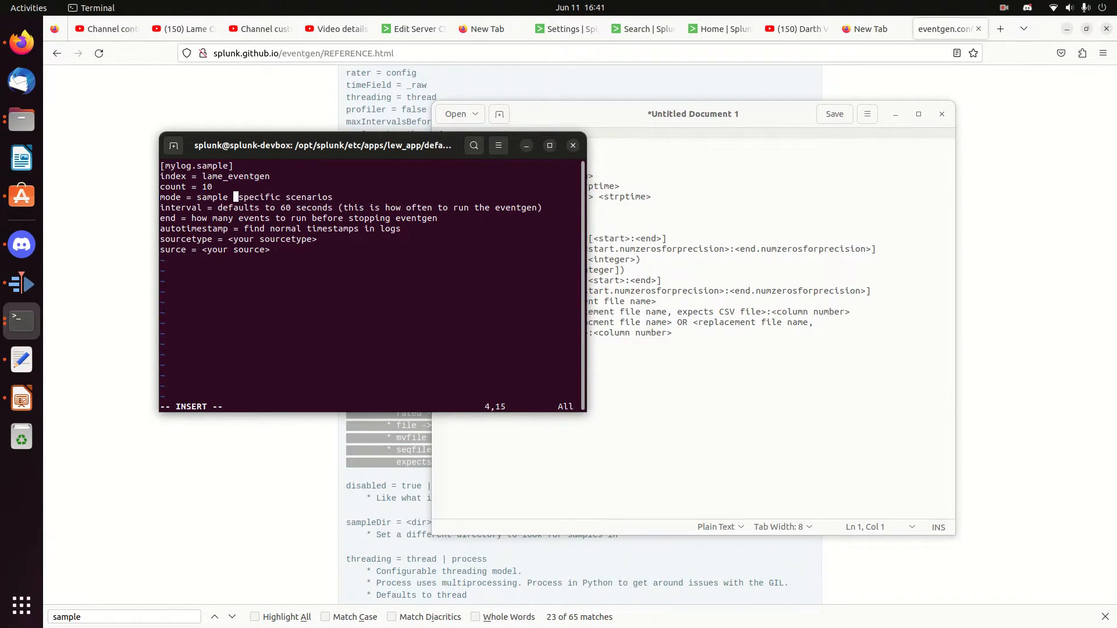
Delete the remaining "specific scenarios" note after sample in the mode setting
{"action": "key", "text": "Delete"}
{"action": "key", "text": "Delete"}
{"action": "key", "text": "BackSpace"}
Delete the words "defaults to" in front of 60 in the interval setting of the mylog.sample stanza
{"action": "key", "text": "Down"}
{"action": "key", "text": "Left"}
{"action": "key", "text": "Left"}
{"action": "key", "text": "Left"}
{"action": "key", "text": "Left"}
{"action": "key", "text": "Right"}
{"action": "key", "text": "Right"}
{"action": "key", "text": "Right"}
{"action": "key", "text": "Up"}
{"action": "key", "text": "Left"}
{"action": "key", "text": "Up"}
{"action": "key", "text": "Left"}
{"action": "key", "text": "Left"}
{"action": "key", "text": "Left"}
{"action": "key", "text": "Left"}
{"action": "key", "text": "Left"}
{"action": "key", "text": "Left"}
{"action": "key", "text": "Down"}
{"action": "key", "text": "Up"}
{"action": "key", "text": "Right"}
{"action": "key", "text": "Right"}
{"action": "key", "text": "Right"}
{"action": "key", "text": "Right"}
{"action": "key", "text": "Down"}
{"action": "key", "text": "Down"}
{"action": "key", "text": "Right"}
{"action": "key", "text": "Right"}
{"action": "key", "text": "Right"}
{"action": "key", "text": "Right"}
{"action": "key", "text": "Left"}
{"action": "key", "text": "Right"}
{"action": "key", "text": "Right"}
{"action": "key", "text": "Right"}
{"action": "key", "text": "Left"}
{"action": "key", "text": "Up"}
{"action": "key", "text": "Up"}
{"action": "key", "text": "Right"}
{"action": "key", "text": "Down"}
{"action": "key", "text": "Down"}
{"action": "key", "text": "Right"}
{"action": "key", "text": "Delete"}
{"action": "key", "text": "Delete"}
{"action": "key", "text": "Delete"}
{"action": "key", "text": "Delete"}
{"action": "key", "text": "Delete"}
{"action": "key", "text": "Delete"}
{"action": "key", "text": "Delete"}
{"action": "key", "text": "Delete"}
{"action": "key", "text": "Delete"}
{"action": "key", "text": "Delete"}
{"action": "key", "text": "Delete"}
{"action": "key", "text": "Delete"}
Delete "seconds" and the parenthetical note following it, leaving 60 as the interval value
{"action": "key", "text": "Right"}
{"action": "key", "text": "Right"}
{"action": "key", "text": "Right"}
{"action": "key", "text": "Delete"}
{"action": "key", "text": "Delete"}
{"action": "key", "text": "Delete"}
{"action": "key", "text": "Delete"}
{"action": "key", "text": "Delete"}
{"action": "key", "text": "Delete"}
{"action": "key", "text": "Delete"}
{"action": "key", "text": "Delete"}
{"action": "key", "text": "Delete"}
{"action": "key", "text": "Delete"}
{"action": "key", "text": "Delete"}
{"action": "key", "text": "Delete"}
{"action": "key", "text": "Delete"}
{"action": "key", "text": "Delete"}
{"action": "key", "text": "Delete"}
{"action": "key", "text": "Delete"}
{"action": "key", "text": "Delete"}
{"action": "key", "text": "Delete"}
{"action": "key", "text": "Delete"}
{"action": "key", "text": "Delete"}
{"action": "key", "text": "Delete"}
{"action": "key", "text": "Left"}
{"action": "key", "text": "Left"}
{"action": "key", "text": "Left"}
{"action": "key", "text": "Left"}
{"action": "key", "text": "Left"}
{"action": "key", "text": "Left"}
{"action": "key", "text": "Left"}
{"action": "key", "text": "Left"}
{"action": "key", "text": "Left"}
{"action": "key", "text": "Left"}
{"action": "key", "text": "Left"}
{"action": "key", "text": "Left"}
{"action": "key", "text": "Left"}
{"action": "key", "text": "Left"}
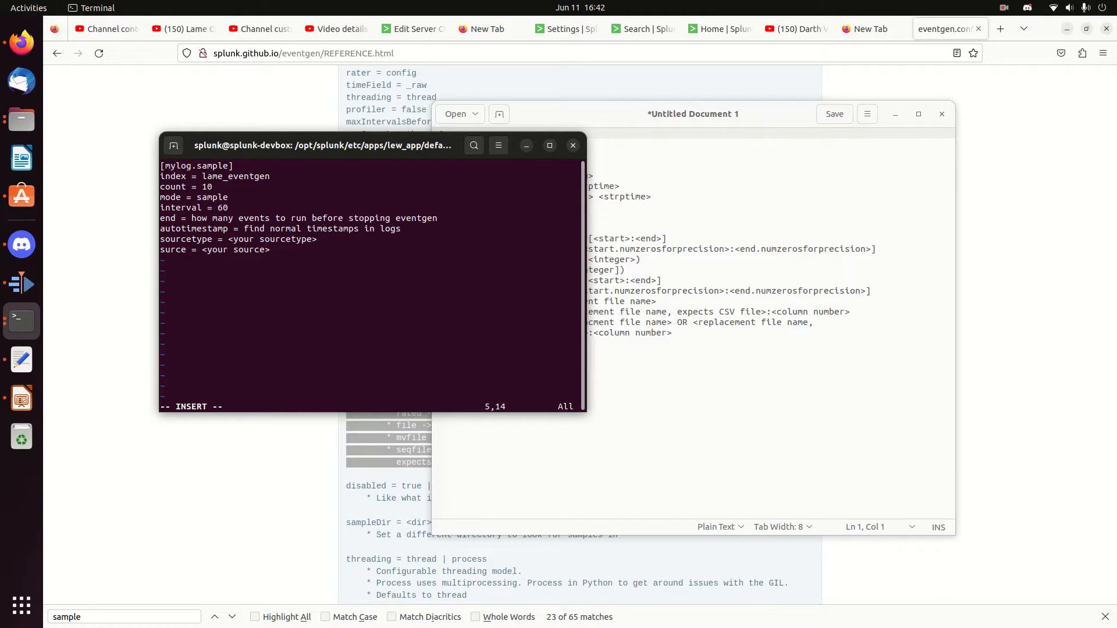
{"action": "key", "text": "Right"}
{"action": "key", "text": "Right"}
{"action": "key", "text": "Right"}
{"action": "key", "text": "Right"}
{"action": "key", "text": "Right"}
{"action": "key", "text": "Right"}
{"action": "key", "text": "Right"}
{"action": "key", "text": "Right"}
{"action": "key", "text": "Right"}
{"action": "key", "text": "Right"}
{"action": "key", "text": "Right"}
{"action": "key", "text": "Right"}
{"action": "key", "text": "Right"}
{"action": "type", "text": "0"}
{"action": "key", "text": "Left"}
{"action": "key", "text": "Right"}
{"action": "key", "text": "BackSpace"}
Delete the entire end setting line, including its note about how many events to run, from the mylog.sample stanza
{"action": "key", "text": "Down"}
{"action": "key", "text": "Left"}
{"action": "key", "text": "Left"}
{"action": "key", "text": "Left"}
{"action": "key", "text": "Left"}
{"action": "key", "text": "Left"}
{"action": "key", "text": "Left"}
{"action": "key", "text": "Left"}
{"action": "key", "text": "Left"}
{"action": "key", "text": "Left"}
{"action": "key", "text": "Left"}
{"action": "key", "text": "Left"}
{"action": "key", "text": "Left"}
{"action": "key", "text": "Up"}
{"action": "key", "text": "Down"}
{"action": "key", "text": "Left"}
{"action": "key", "text": "Delete"}
{"action": "key", "text": "Delete"}
{"action": "key", "text": "Delete"}
{"action": "key", "text": "Delete"}
{"action": "key", "text": "Delete"}
{"action": "key", "text": "Delete"}
{"action": "key", "text": "Delete"}
{"action": "key", "text": "Delete"}
{"action": "key", "text": "Delete"}
{"action": "key", "text": "Delete"}
{"action": "key", "text": "Delete"}
{"action": "key", "text": "Delete"}
{"action": "key", "text": "Delete"}
{"action": "key", "text": "Delete"}
{"action": "key", "text": "Delete"}
{"action": "key", "text": "Delete"}
{"action": "key", "text": "Delete"}
{"action": "key", "text": "Delete"}
{"action": "key", "text": "Delete"}
{"action": "key", "text": "Delete"}
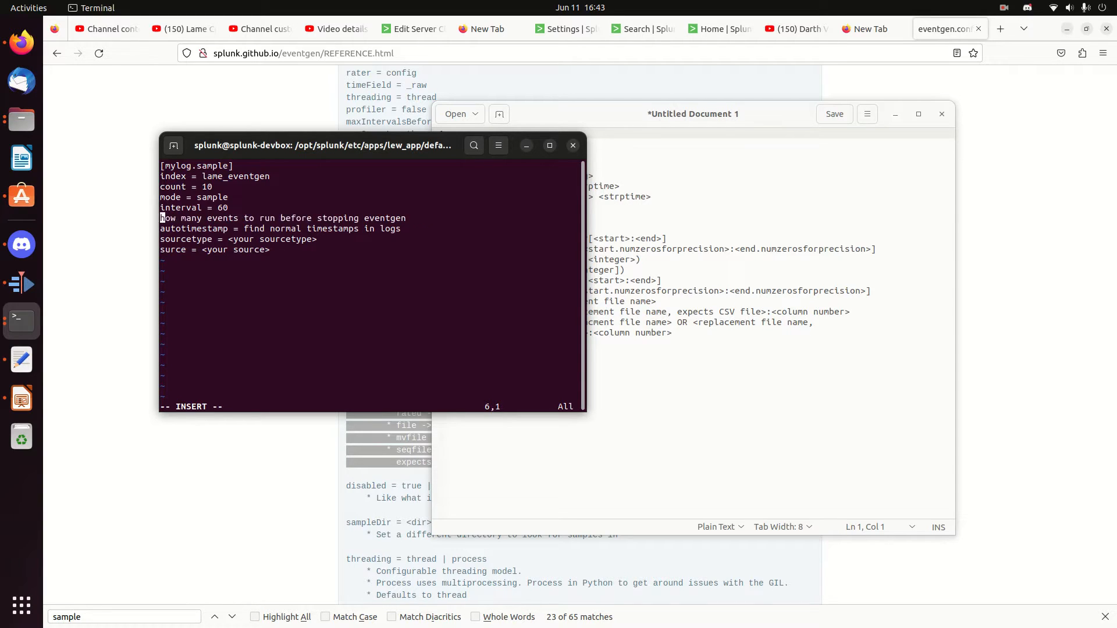
{"action": "key", "text": "Delete"}
{"action": "key", "text": "Delete"}
{"action": "key", "text": "Delete"}
{"action": "key", "text": "Delete"}
{"action": "key", "text": "Delete"}
{"action": "key", "text": "Delete"}
{"action": "key", "text": "Delete"}
{"action": "key", "text": "Delete"}
{"action": "key", "text": "Delete"}
{"action": "key", "text": "Delete"}
{"action": "key", "text": "Delete"}
{"action": "key", "text": "Delete"}
{"action": "key", "text": "Delete"}
{"action": "key", "text": "Delete"}
{"action": "key", "text": "Delete"}
{"action": "key", "text": "Delete"}
{"action": "key", "text": "Delete"}
{"action": "key", "text": "Delete"}
{"action": "key", "text": "Delete"}
{"action": "key", "text": "Delete"}
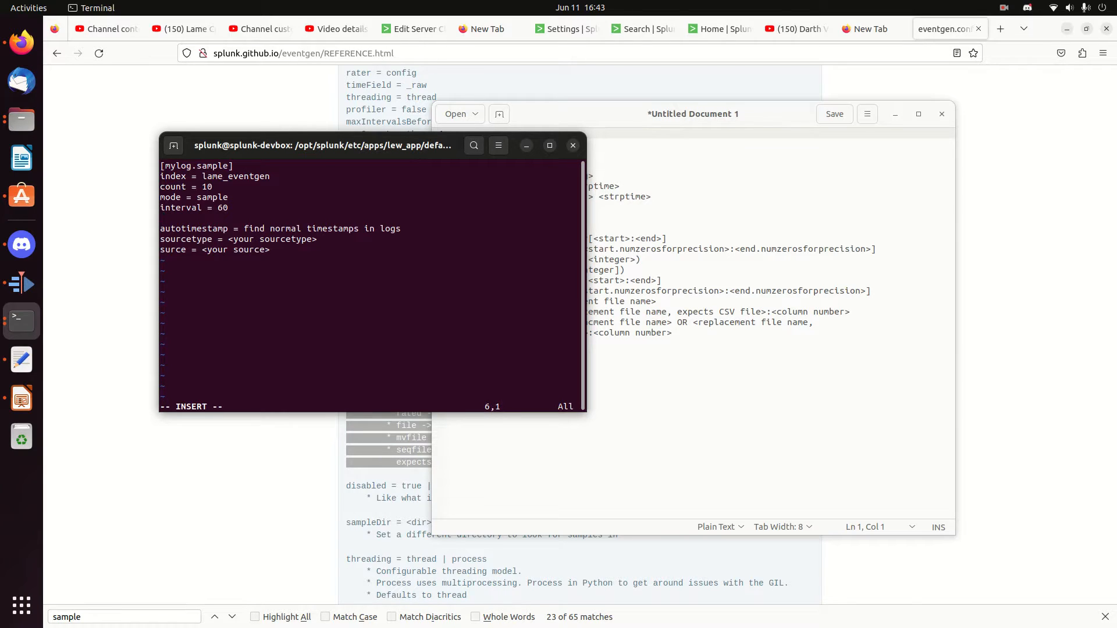
{"action": "key", "text": "Delete"}
Remove the blank line above autotimestamp and replace that setting's descriptive note with the value true
{"action": "key", "text": "Right"}
{"action": "key", "text": "Right"}
{"action": "key", "text": "Right"}
{"action": "key", "text": "Right"}
{"action": "key", "text": "Right"}
{"action": "key", "text": "Right"}
{"action": "key", "text": "Right"}
{"action": "key", "text": "Right"}
{"action": "key", "text": "Right"}
{"action": "key", "text": "Right"}
{"action": "key", "text": "Right"}
{"action": "key", "text": "Right"}
{"action": "key", "text": "Right"}
{"action": "key", "text": "Right"}
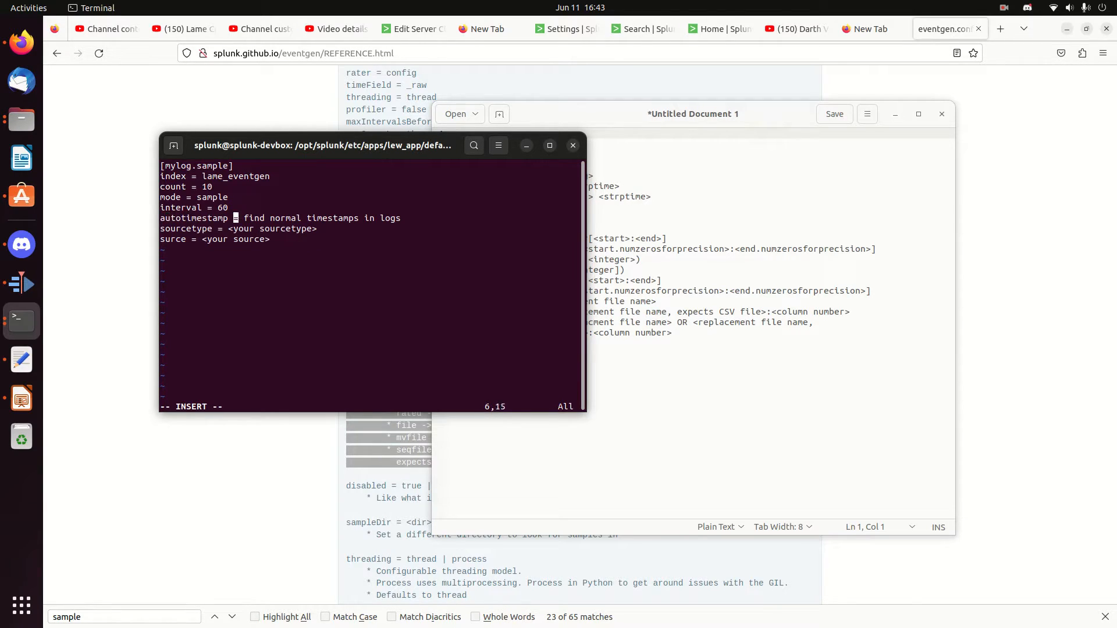
{"action": "key", "text": "Right"}
{"action": "key", "text": "Right"}
{"action": "key", "text": "Delete"}
{"action": "key", "text": "Delete"}
{"action": "key", "text": "Delete"}
{"action": "key", "text": "Delete"}
{"action": "key", "text": "Delete"}
{"action": "key", "text": "Delete"}
{"action": "key", "text": "Delete"}
{"action": "key", "text": "Delete"}
{"action": "key", "text": "Delete"}
{"action": "key", "text": "Delete"}
{"action": "key", "text": "Delete"}
{"action": "key", "text": "Delete"}
{"action": "key", "text": "Delete"}
{"action": "key", "text": "Delete"}
{"action": "key", "text": "Delete"}
{"action": "key", "text": "Delete"}
{"action": "key", "text": "Delete"}
{"action": "key", "text": "Delete"}
{"action": "key", "text": "Delete"}
{"action": "key", "text": "Delete"}
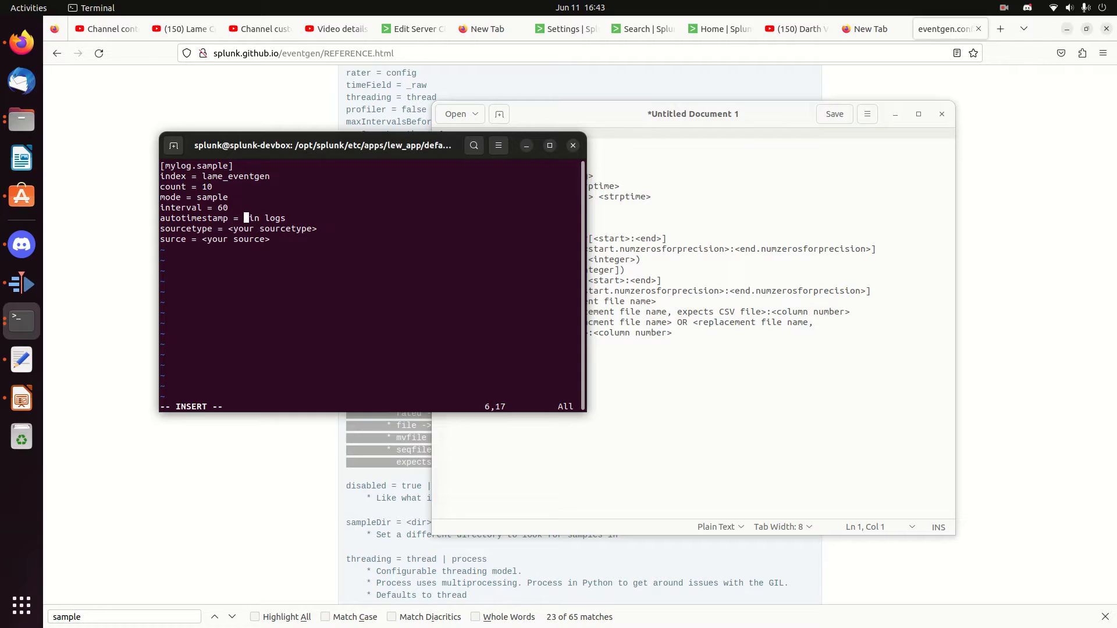
{"action": "key", "text": "Delete"}
{"action": "key", "text": "Delete"}
{"action": "key", "text": "Delete"}
{"action": "type", "text": "true"}
Replace the sourcetype placeholder in the mylog.sample stanza with lame_youtube_st
{"action": "key", "text": "Down"}
{"action": "key", "text": "Left"}
{"action": "key", "text": "Left"}
{"action": "key", "text": "Left"}
{"action": "key", "text": "Left"}
{"action": "key", "text": "Left"}
{"action": "key", "text": "Up"}
{"action": "key", "text": "Left"}
{"action": "key", "text": "Left"}
{"action": "key", "text": "Left"}
{"action": "key", "text": "Left"}
{"action": "key", "text": "Right"}
{"action": "key", "text": "Right"}
{"action": "key", "text": "Down"}
{"action": "key", "text": "Up"}
{"action": "key", "text": "Left"}
{"action": "key", "text": "Left"}
{"action": "key", "text": "Left"}
{"action": "key", "text": "Left"}
{"action": "key", "text": "Left"}
{"action": "key", "text": "Left"}
{"action": "key", "text": "Left"}
{"action": "key", "text": "Down"}
{"action": "key", "text": "Left"}
{"action": "key", "text": "Right"}
{"action": "key", "text": "Right"}
{"action": "key", "text": "Right"}
{"action": "key", "text": "Right"}
{"action": "key", "text": "Right"}
{"action": "key", "text": "Right"}
{"action": "key", "text": "Right"}
{"action": "key", "text": "Right"}
{"action": "key", "text": "Delete"}
{"action": "key", "text": "Delete"}
{"action": "key", "text": "Delete"}
{"action": "key", "text": "Delete"}
{"action": "key", "text": "Delete"}
{"action": "key", "text": "Delete"}
{"action": "key", "text": "Delete"}
{"action": "key", "text": "Delete"}
{"action": "key", "text": "Delete"}
{"action": "key", "text": "Delete"}
{"action": "key", "text": "Delete"}
{"action": "key", "text": "Delete"}
{"action": "key", "text": "Delete"}
{"action": "key", "text": "Delete"}
{"action": "key", "text": "Delete"}
{"action": "key", "text": "Delete"}
{"action": "key", "text": "Delete"}
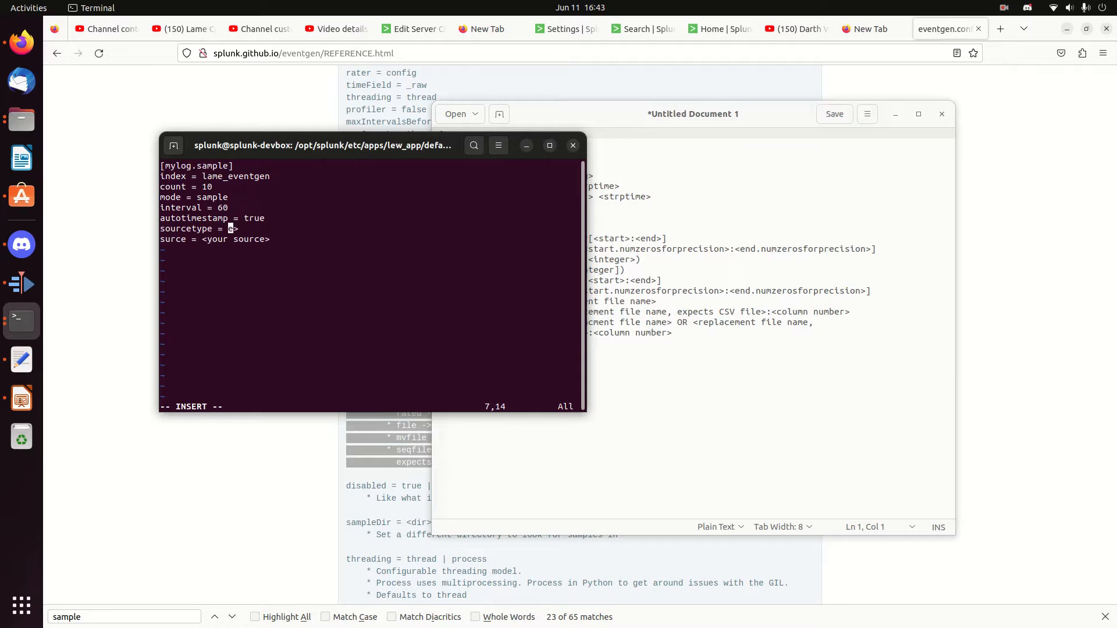
{"action": "type", "text": "lame_youtube_st"}
Replace the <your source> placeholder with mylog.sample, matching the stanza name
{"action": "key", "text": "Down"}
{"action": "key", "text": "BackSpace"}
{"action": "key", "text": "BackSpace"}
{"action": "key", "text": "BackSpace"}
{"action": "key", "text": "BackSpace"}
{"action": "key", "text": "BackSpace"}
{"action": "key", "text": "BackSpace"}
{"action": "key", "text": "BackSpace"}
{"action": "key", "text": "BackSpace"}
{"action": "key", "text": "BackSpace"}
{"action": "key", "text": "BackSpace"}
{"action": "key", "text": "BackSpace"}
{"action": "key", "text": "BackSpace"}
{"action": "key", "text": "BackSpace"}
{"action": "type", "text": "myl"}
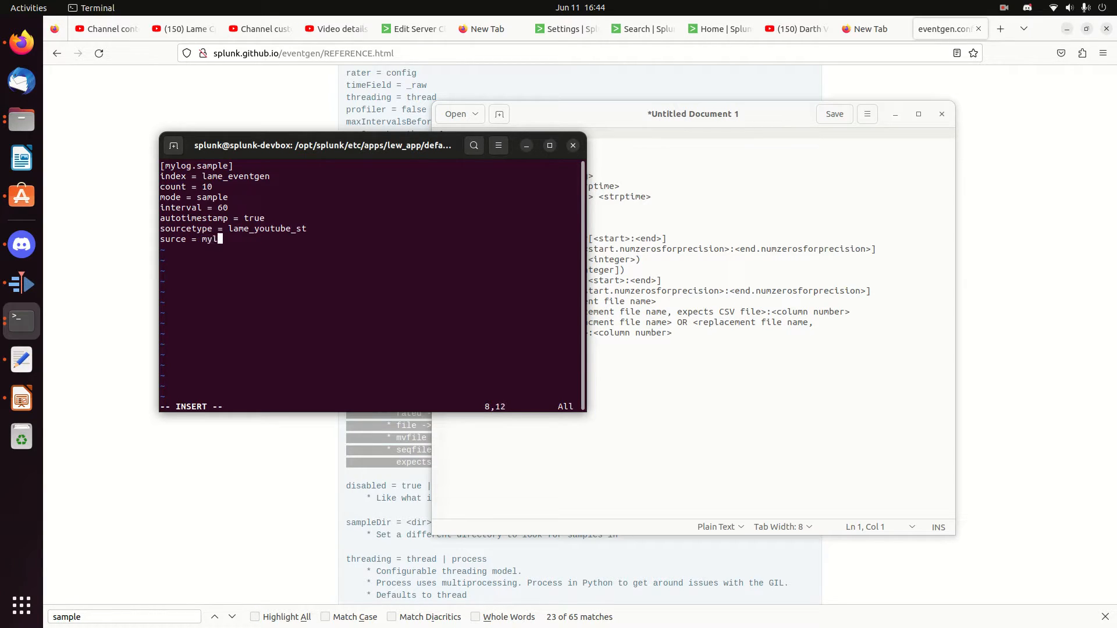
{"action": "type", "text": "og.sample"}
{"action": "double_click", "coordinate": [210, 166]}
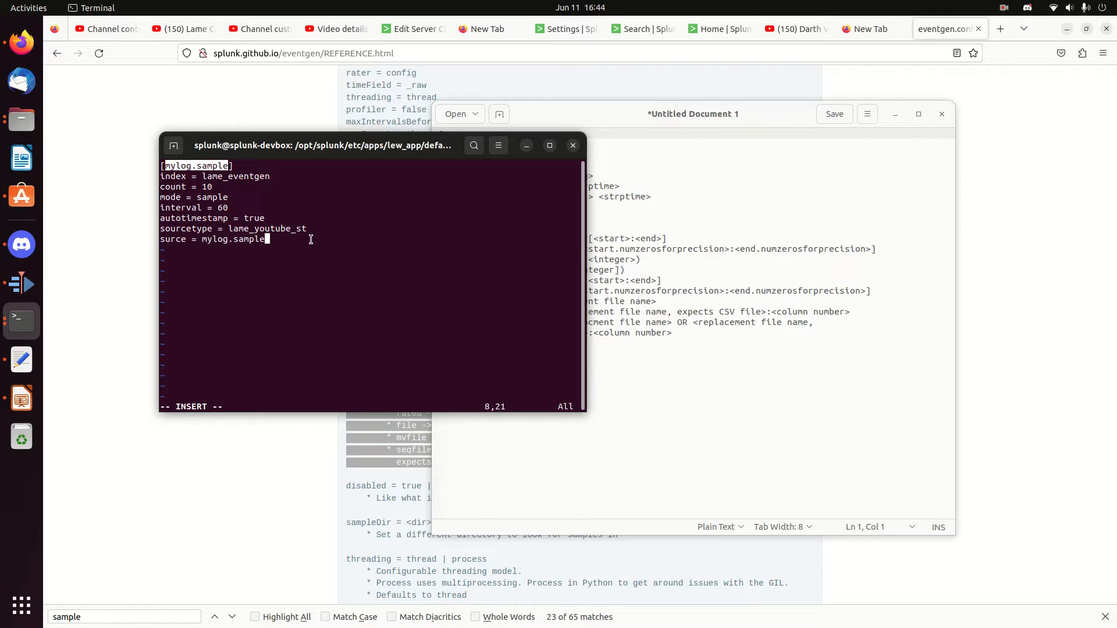
Correct the misspelled setting name surce to source in the last line of the stanza
{"action": "key", "text": "Up"}
{"action": "key", "text": "Left"}
{"action": "key", "text": "Escape"}
{"action": "key", "text": "Down"}
{"action": "key", "text": "Left"}
{"action": "key", "text": "Left"}
{"action": "key", "text": "Left"}
{"action": "key", "text": "Left"}
{"action": "key", "text": "Left"}
{"action": "key", "text": "Left"}
{"action": "key", "text": "Left"}
{"action": "key", "text": "Left"}
{"action": "key", "text": "Left"}
{"action": "key", "text": "Left"}
{"action": "key", "text": "Left"}
{"action": "key", "text": "Left"}
{"action": "key", "text": "Left"}
{"action": "key", "text": "Left"}
{"action": "key", "text": "Left"}
{"action": "key", "text": "Left"}
{"action": "key", "text": "Left"}
{"action": "type", "text": "o"}
{"action": "type", "text": "i"}
{"action": "key", "text": "BackSpace"}
{"action": "key", "text": "Right"}
{"action": "type", "text": "o"}
Save eventgen.conf and exit the vi editor
{"action": "key", "text": "Escape"}
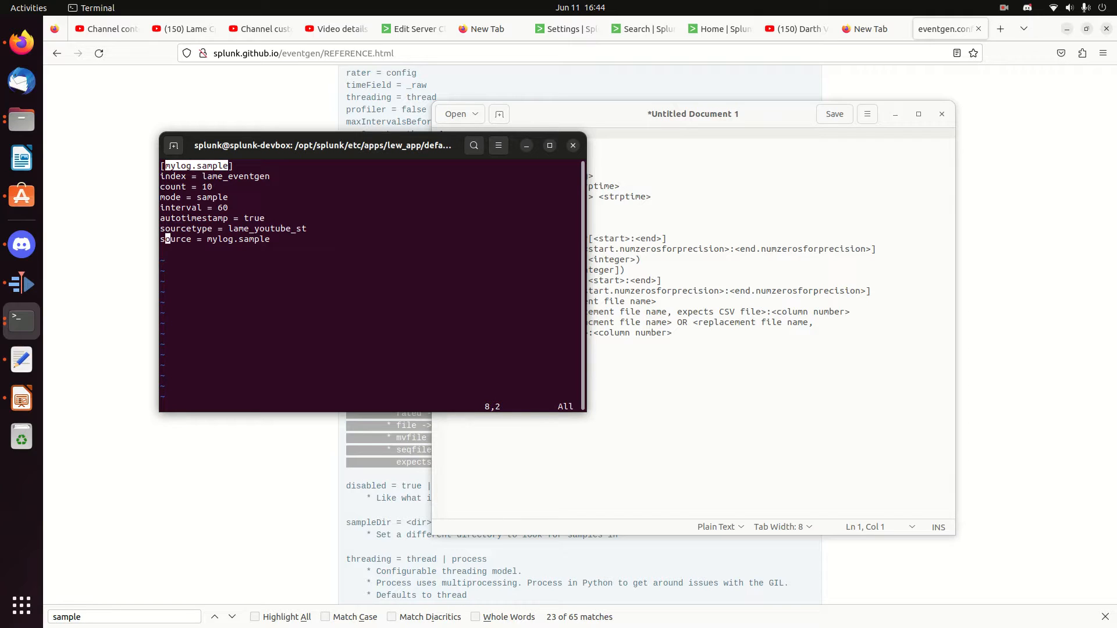
{"action": "type", "text": ":wq"}
{"action": "key", "text": "Return"}
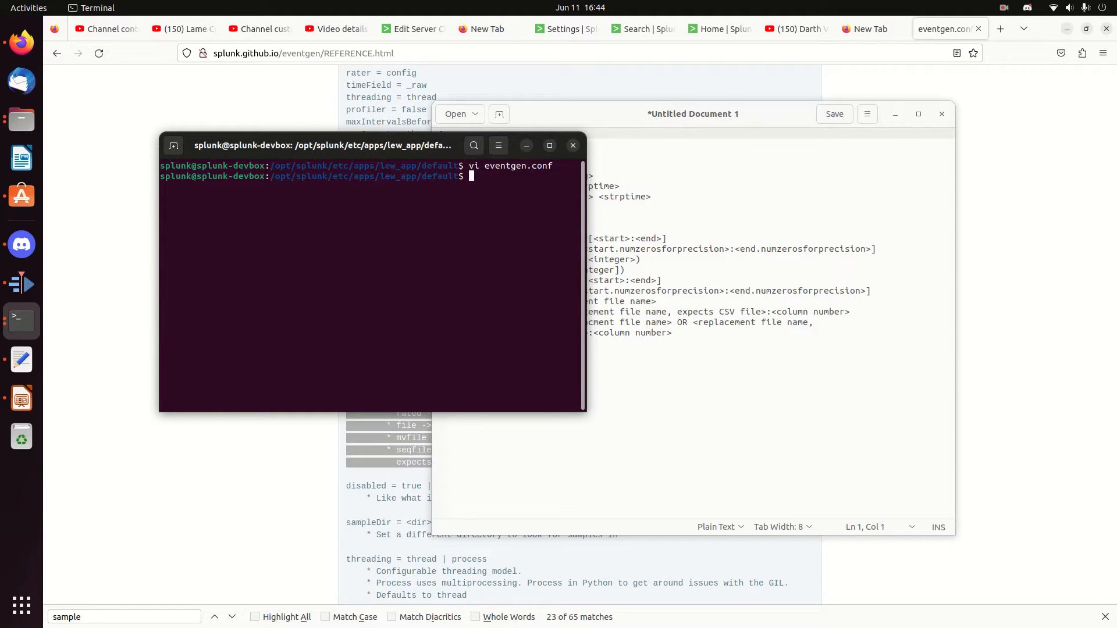
Create a samples directory in the parent lew_app folder and list the folder's contents
{"action": "type", "text": "cd .."}
{"action": "key", "text": "Return"}
{"action": "type", "text": "m"}
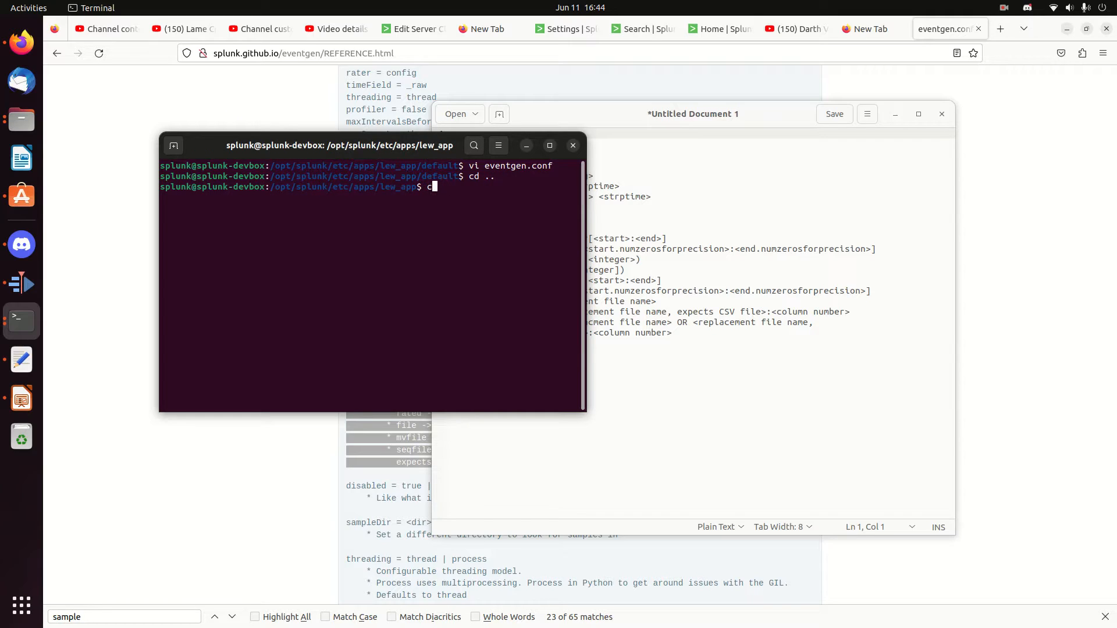
{"action": "type", "text": "kdir samples"}
{"action": "key", "text": "Return"}
{"action": "type", "text": "ls"}
{"action": "key", "text": "Return"}
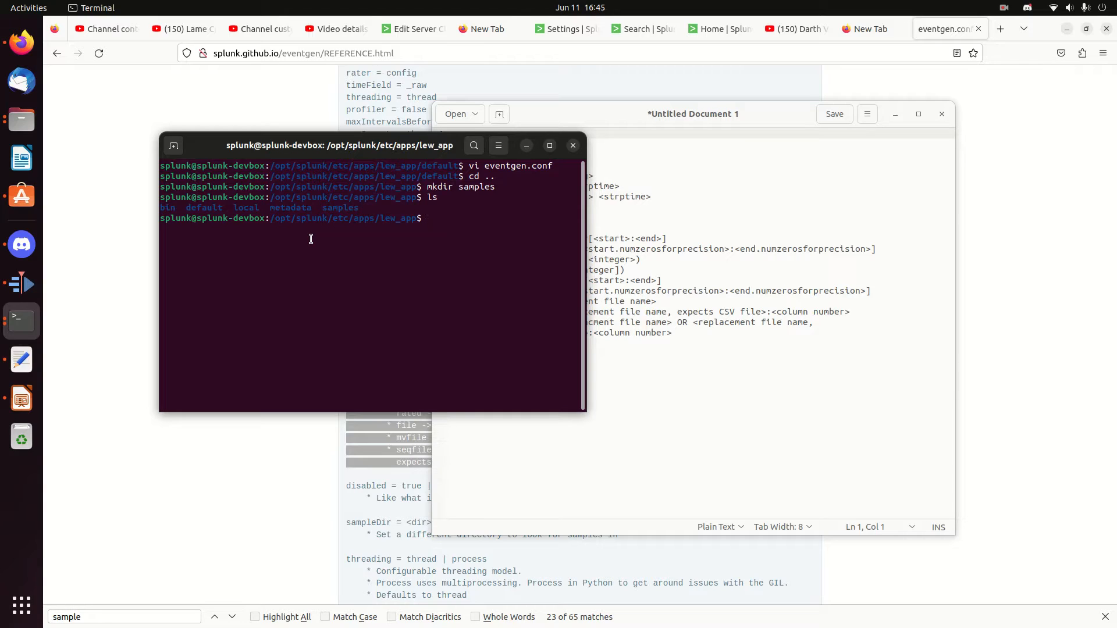
Print the contents of default/eventgen.conf in the terminal to review the mylog.sample stanza
{"action": "type", "text": "cat "}
{"action": "type", "text": "../de"}
{"action": "key", "text": "BackSpace"}
{"action": "key", "text": "BackSpace"}
{"action": "type", "text": "def"}
{"action": "key", "text": "BackSpace"}
{"action": "key", "text": "BackSpace"}
{"action": "key", "text": "BackSpace"}
{"action": "key", "text": "BackSpace"}
{"action": "key", "text": "BackSpace"}
{"action": "key", "text": "BackSpace"}
{"action": "key", "text": "BackSpace"}
{"action": "key", "text": "BackSpace"}
{"action": "key", "text": "BackSpace"}
{"action": "type", "text": "cat def"}
{"action": "key", "text": "Tab"}
{"action": "type", "text": "ev"}
{"action": "key", "text": "Tab"}
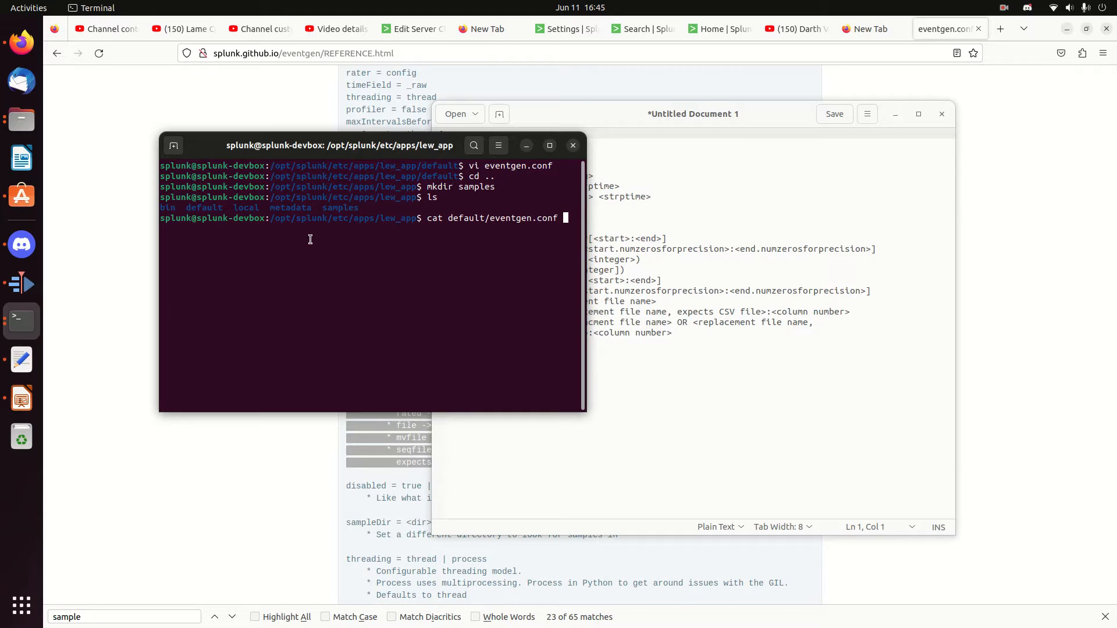
{"action": "key", "text": "Return"}
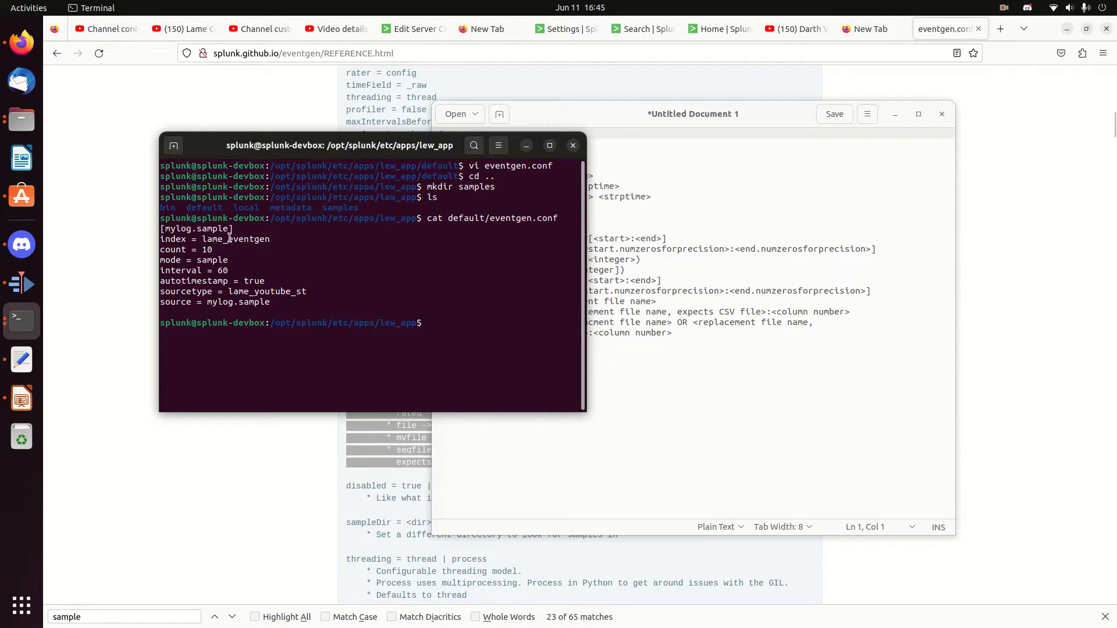
Change into the samples directory and open a new file named mylog.sample in vi
{"action": "type", "text": "cd samples"}
{"action": "key", "text": "Return"}
{"action": "type", "text": "vi my"}
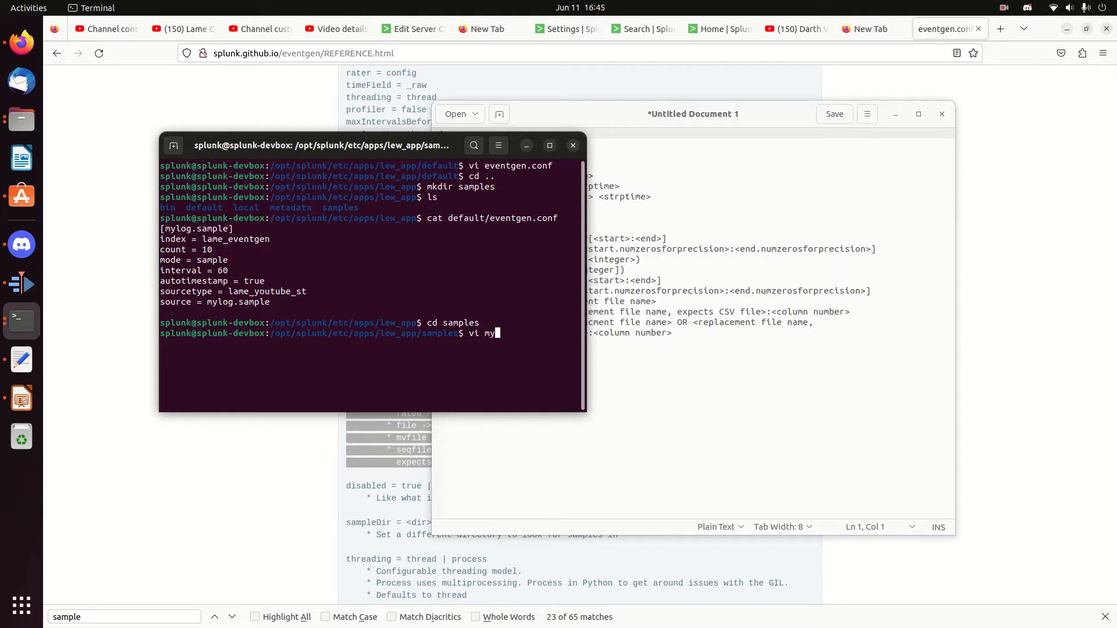
{"action": "type", "text": "log.sample"}
{"action": "key", "text": "Return"}
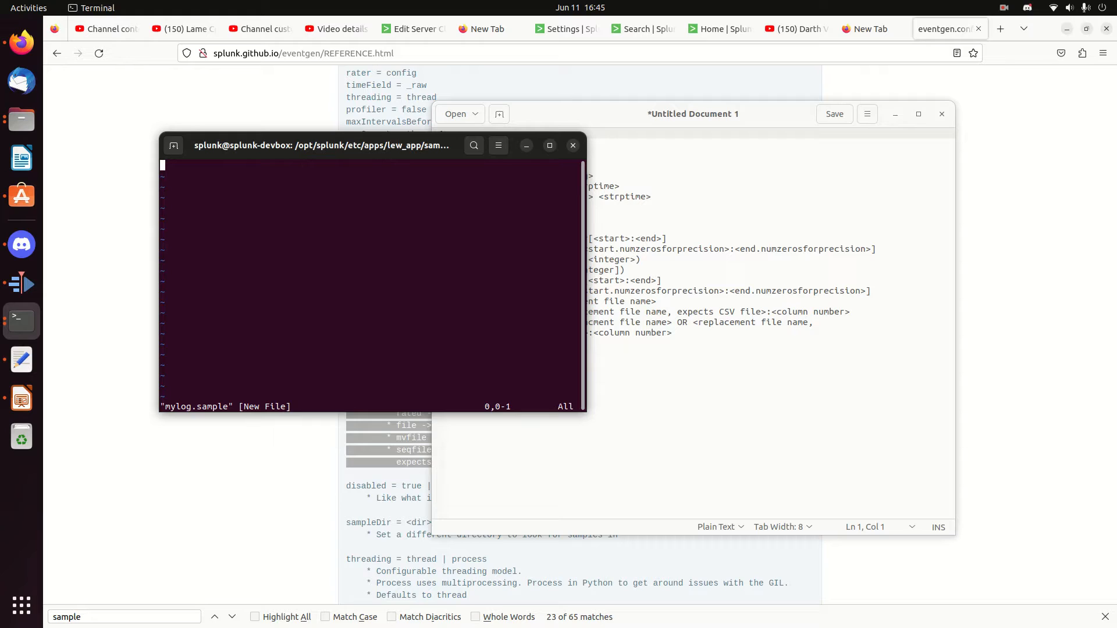
Write the JSON event {"ts":0,"src_ip":0,"dest_ip":0} as the first line of mylog.sample
{"action": "type", "text": "i{"}
{"action": "type", "text": "\"ts\""}
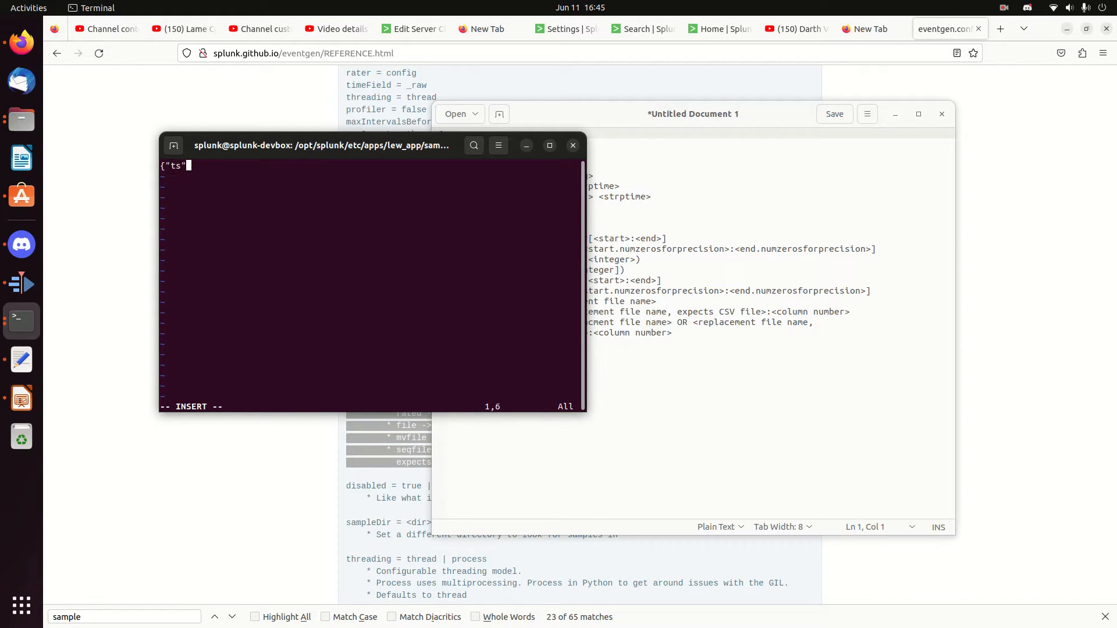
{"action": "type", "text": ":0,\"src_ip\":0,"}
{"action": "key", "text": "Left"}
{"action": "key", "text": "Left"}
{"action": "key", "text": "Left"}
{"action": "key", "text": "Left"}
{"action": "key", "text": "Left"}
{"action": "key", "text": "Left"}
{"action": "key", "text": "Left"}
{"action": "key", "text": "Left"}
{"action": "key", "text": "Left"}
{"action": "key", "text": "Left"}
{"action": "key", "text": "Left"}
{"action": "key", "text": "Left"}
{"action": "key", "text": "Left"}
{"action": "key", "text": "Left"}
{"action": "key", "text": "Left"}
{"action": "key", "text": "Left"}
{"action": "key", "text": "Left"}
{"action": "key", "text": "Left"}
{"action": "key", "text": "Left"}
{"action": "key", "text": "Left"}
{"action": "key", "text": "Right"}
{"action": "key", "text": "Right"}
{"action": "key", "text": "Right"}
{"action": "key", "text": "Right"}
{"action": "key", "text": "Right"}
{"action": "key", "text": "Right"}
{"action": "key", "text": "Right"}
{"action": "key", "text": "Right"}
{"action": "key", "text": "Left"}
{"action": "key", "text": "Left"}
{"action": "key", "text": "Left"}
{"action": "key", "text": "Left"}
{"action": "key", "text": "Right"}
{"action": "key", "text": "Right"}
{"action": "key", "text": "Right"}
{"action": "key", "text": "Right"}
{"action": "key", "text": "Right"}
{"action": "key", "text": "End"}
{"action": "type", "text": "\"dest_ip\":0}"}
Highlight the whole JSON line in mylog.sample and leave insert mode
{"action": "left_click", "coordinate": [688, 260]}
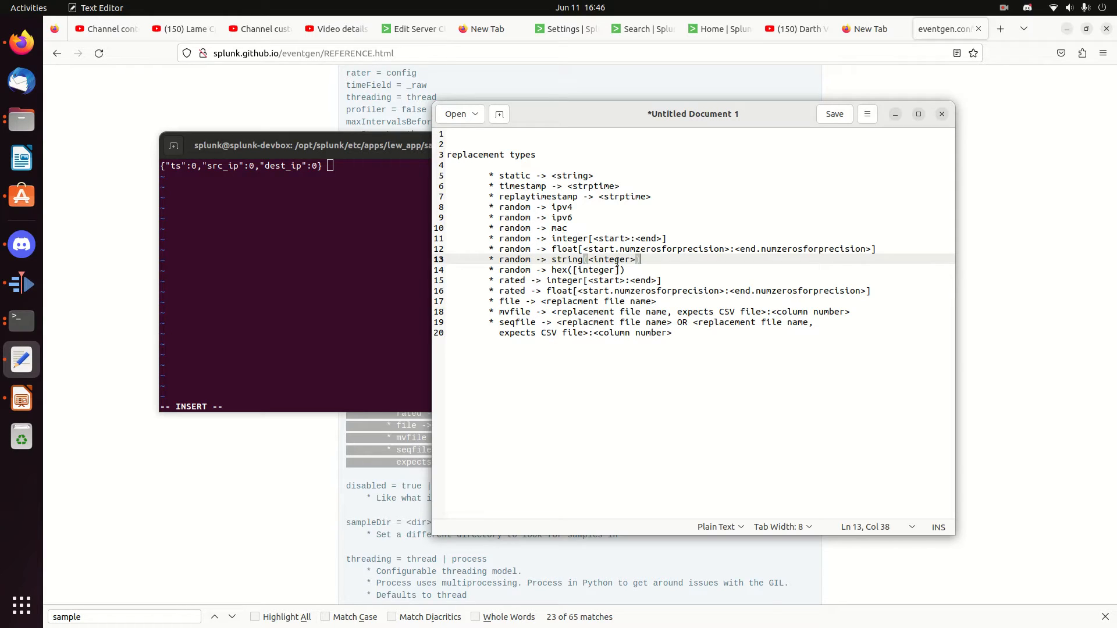
{"action": "left_click", "coordinate": [329, 211]}
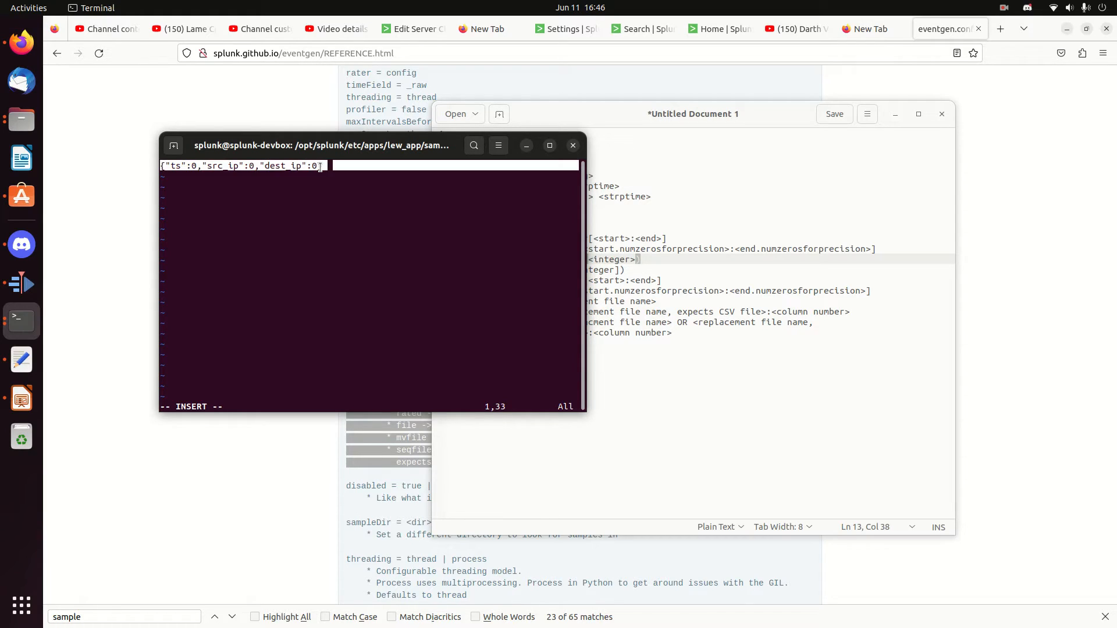
{"action": "mouse_move", "coordinate": [160, 175]}
{"action": "left_mouse_down"}
{"action": "mouse_move", "coordinate": [210, 175]}
{"action": "mouse_move", "coordinate": [161, 167]}
{"action": "left_mouse_up"}
{"action": "key", "text": "Escape"}
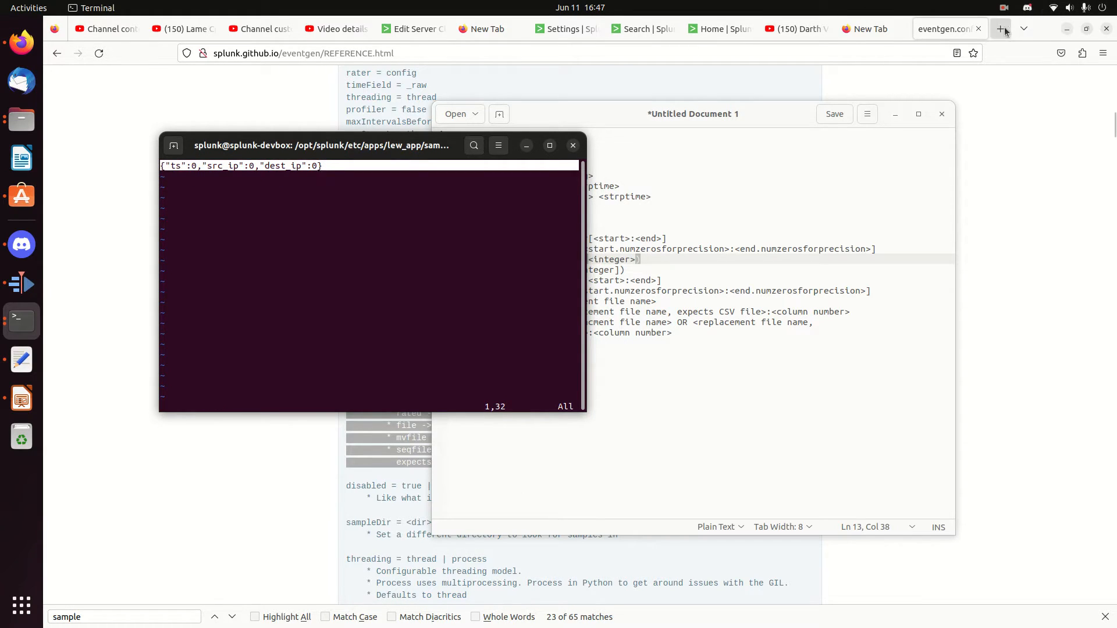
Search the web for json validation in a new browser tab and open the JSON Lint validator
{"action": "left_click", "coordinate": [1001, 28]}
{"action": "type", "text": "json"}
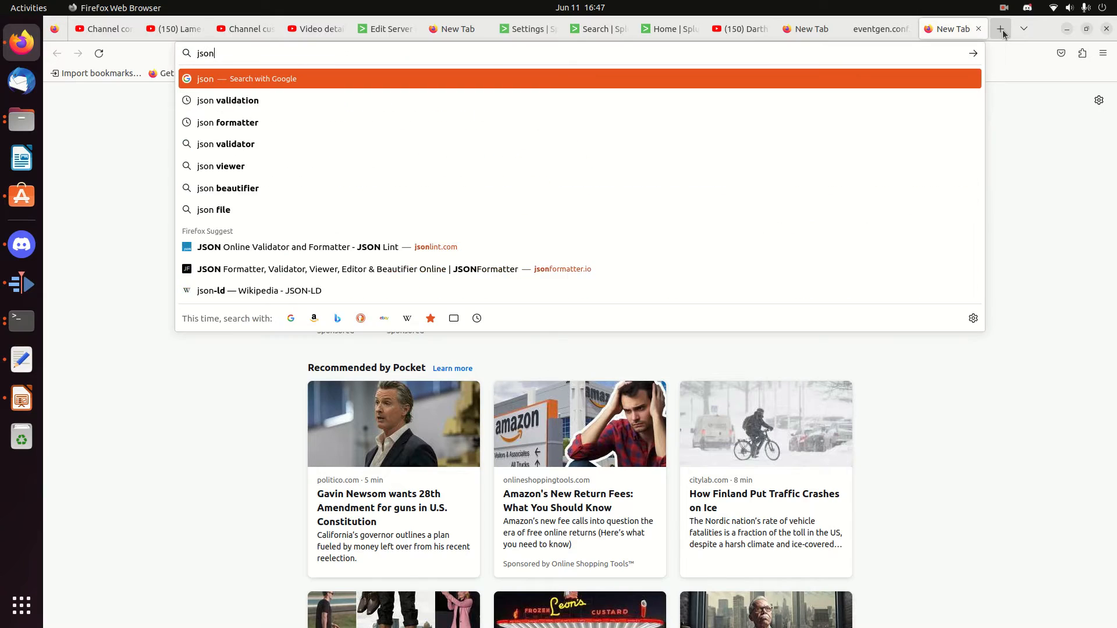
{"action": "type", "text": " validation"}
{"action": "key", "text": "Return"}
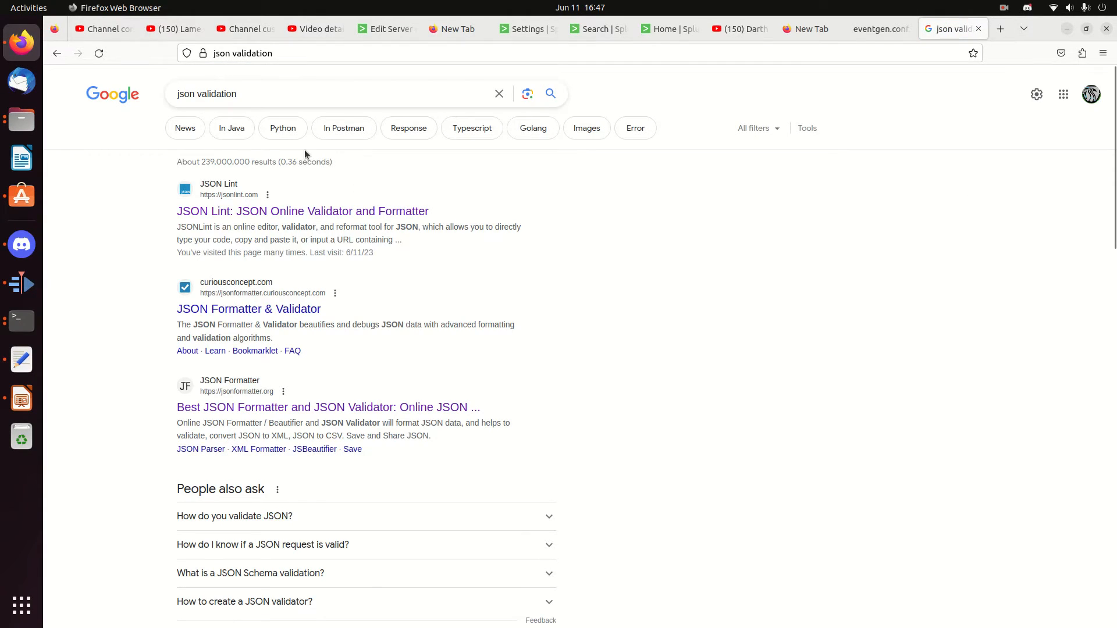
{"action": "left_click", "coordinate": [287, 207]}
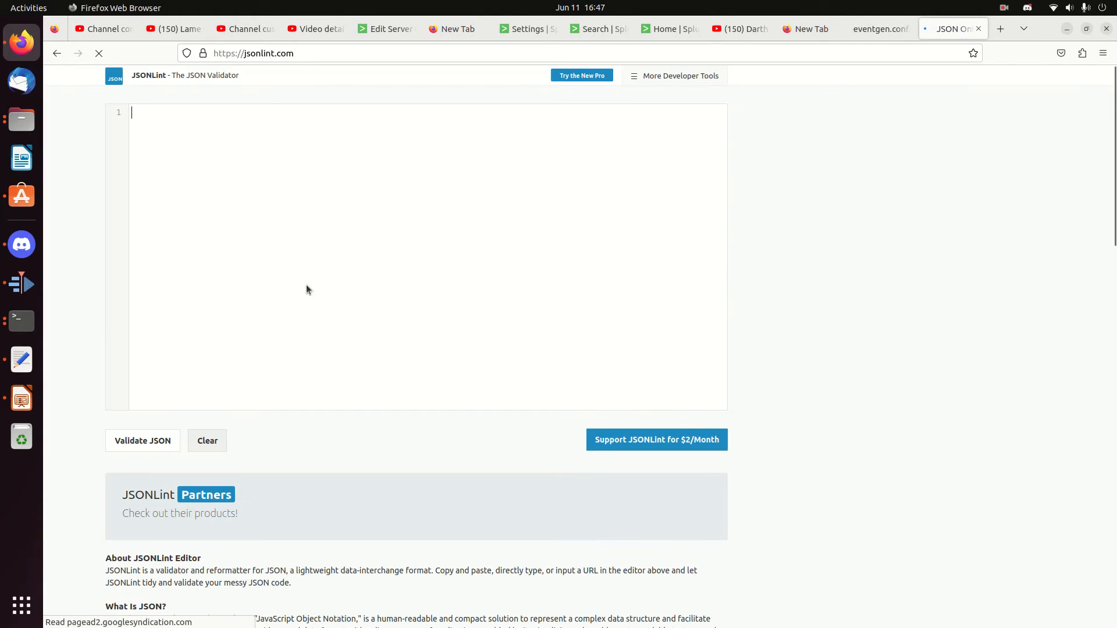
Copy the JSON line from mylog.sample into the empty JSONLint editor, undoing the paste of the wrong clipboard text
{"action": "type", "text": "[<file to sample>] index = <your index> count = number of events that occur during a time interval (has a + / -) number mode = sample / replay     Sample good for creating log noise     replay good for creating specific scenarios interval = defaults to 60 seconds (this is how often to run the eventgen) end = how many events to run before stopping eventgen autotimestamp = find normal timestamps in logs sourcetype = <your sourcetype> surce = <your source>"}
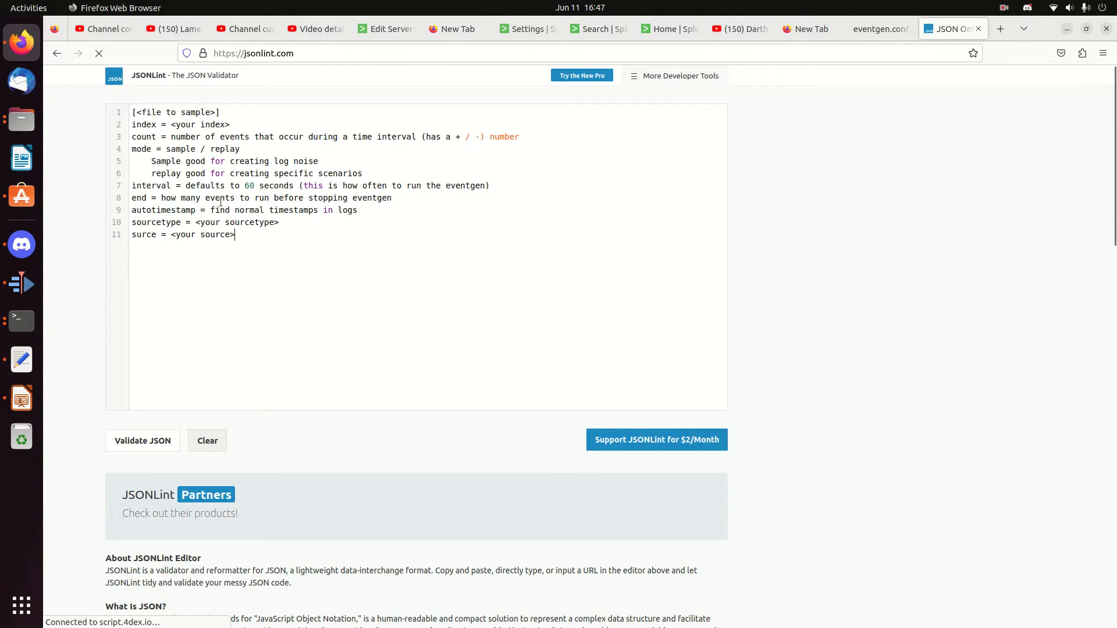
{"action": "key", "text": "ctrl+z"}
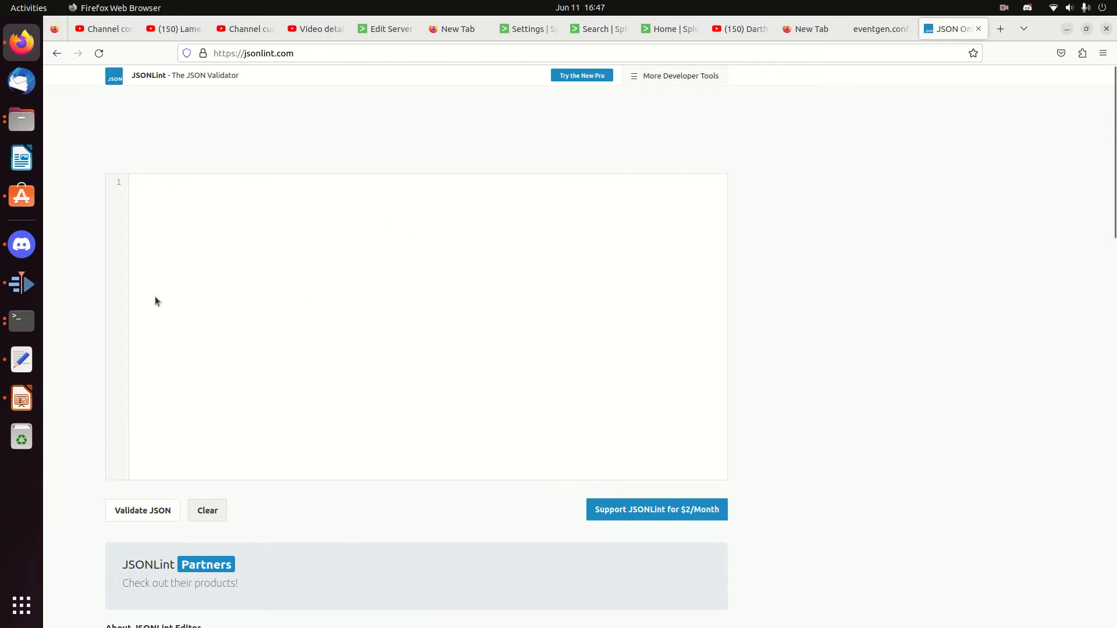
{"action": "left_click", "coordinate": [21, 320]}
{"action": "right_click", "coordinate": [251, 166]}
{"action": "left_click", "coordinate": [265, 174]}
{"action": "left_click", "coordinate": [142, 251]}
{"action": "right_click", "coordinate": [167, 238]}
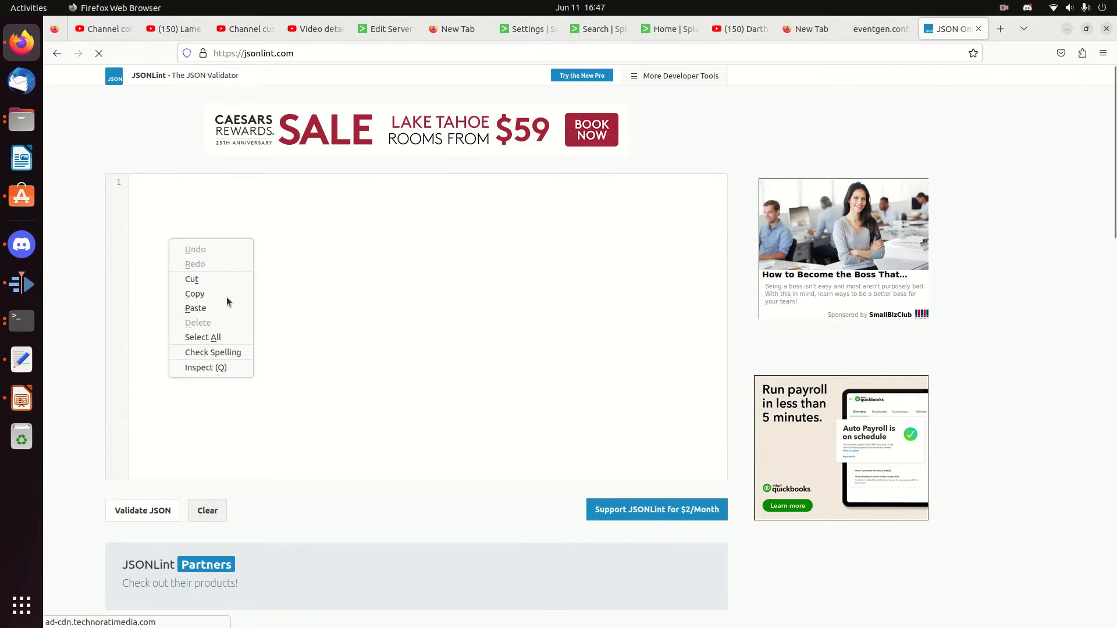
{"action": "left_click", "coordinate": [219, 302]}
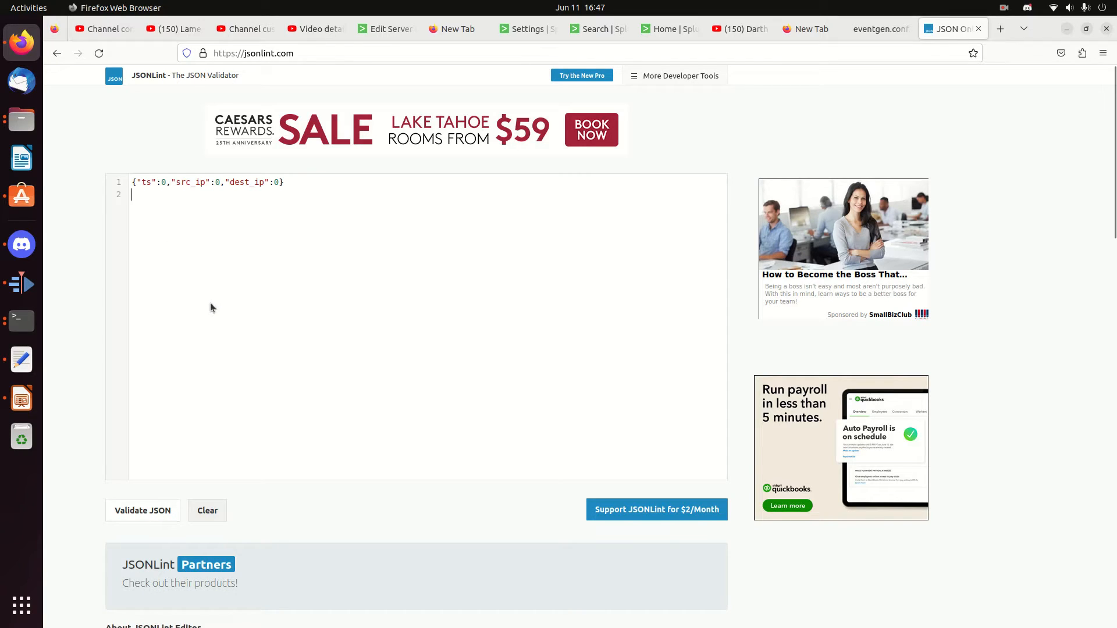
Validate the pasted JSON in JSONLint and inspect the formatted ts, src_ip and dest_ip fields
{"action": "left_click", "coordinate": [155, 511]}
{"action": "left_click_drag", "start_coordinate": [151, 193], "coordinate": [218, 221]}
{"action": "left_click", "coordinate": [245, 252]}
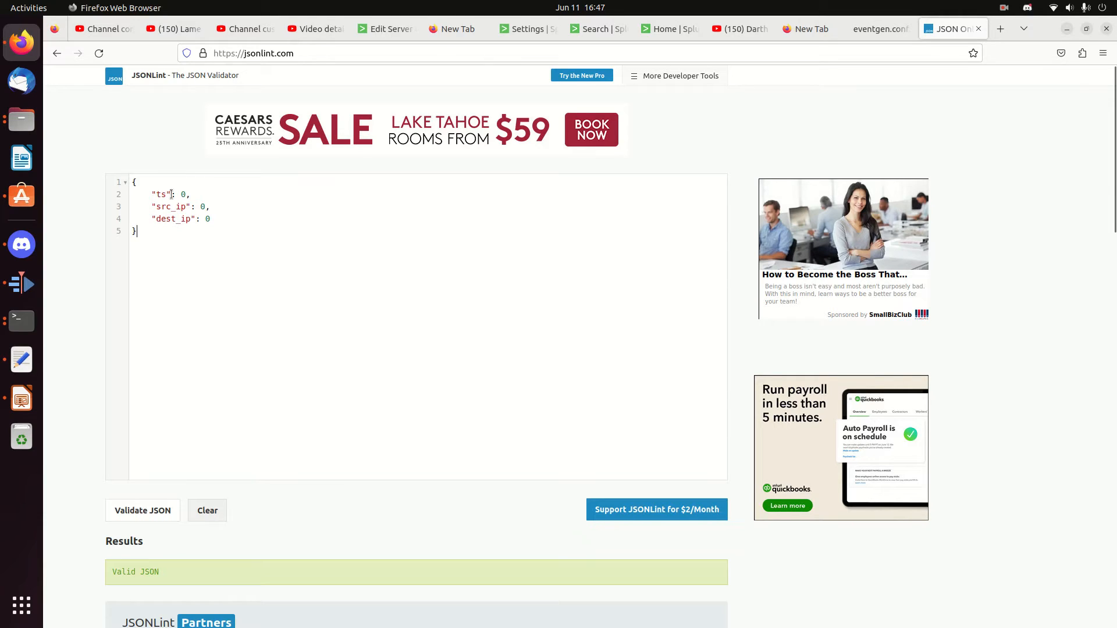
Return to the terminal, save mylog.sample and exit vi
{"action": "left_click", "coordinate": [21, 320]}
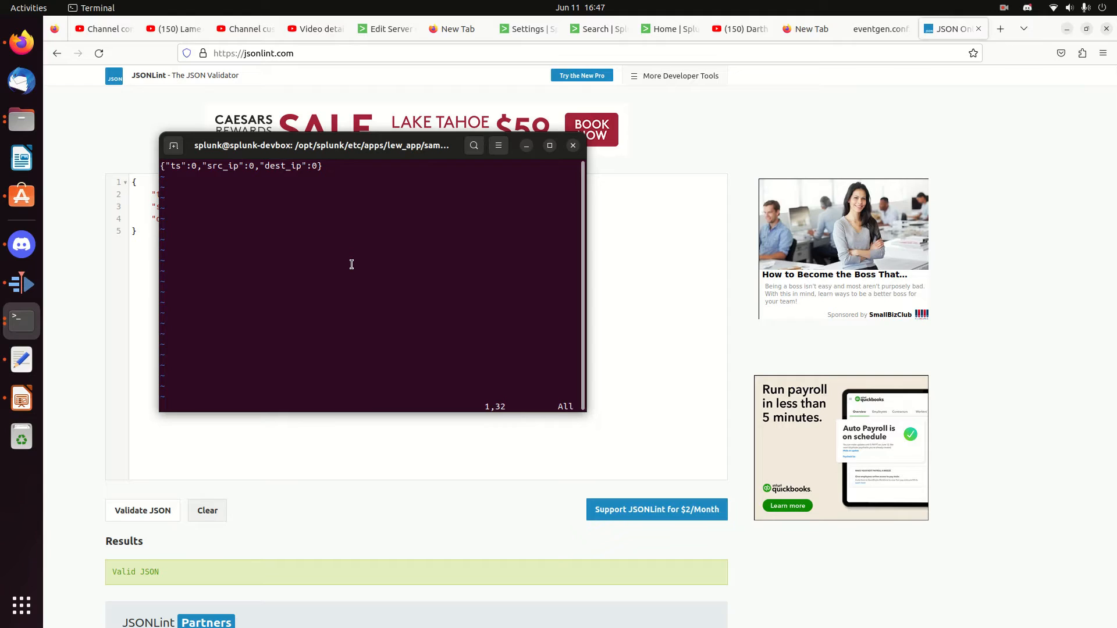
{"action": "type", "text": ":wq"}
{"action": "key", "text": "Return"}
{"action": "type", "text": "/opt/"}
{"action": "key", "text": "BackSpace"}
{"action": "key", "text": "BackSpace"}
{"action": "key", "text": "BackSpace"}
{"action": "key", "text": "BackSpace"}
{"action": "key", "text": "BackSpace"}
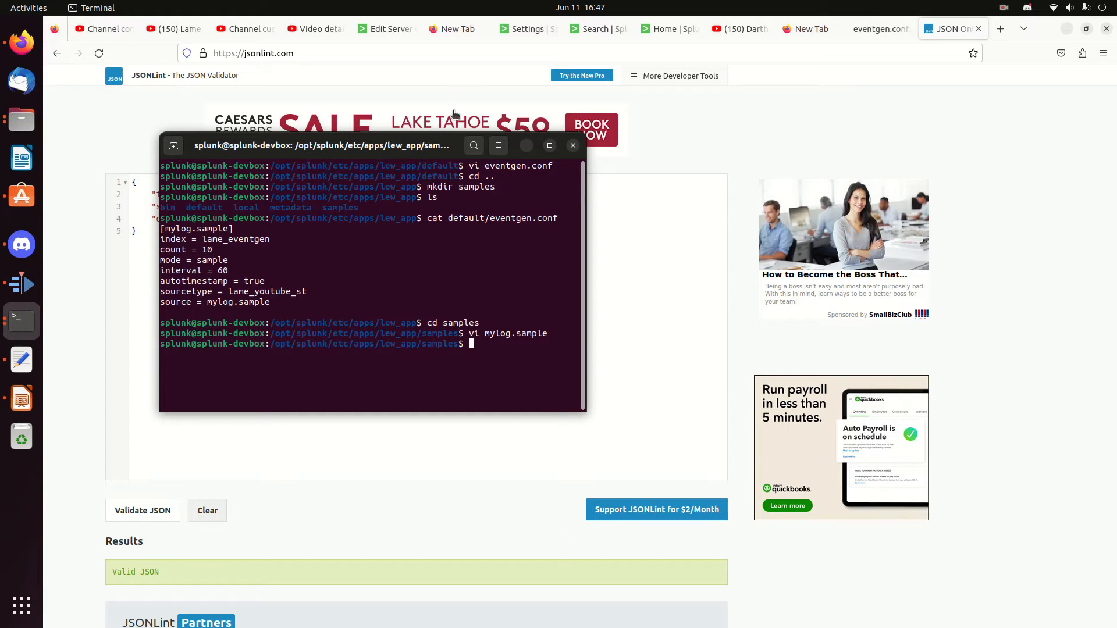
Filter Splunk's apps list by lame and apply the Lame Eventgen Wizard app's permissions to All apps (system)
{"action": "left_click", "coordinate": [525, 30]}
{"action": "left_click", "coordinate": [104, 163]}
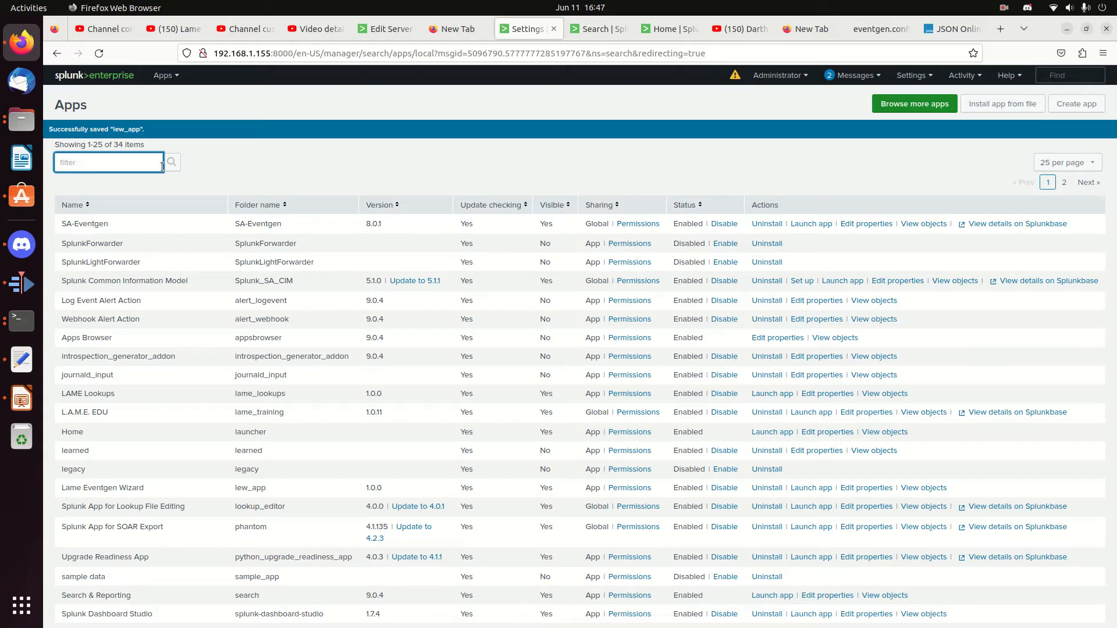
{"action": "type", "text": "lame"}
{"action": "key", "text": "Return"}
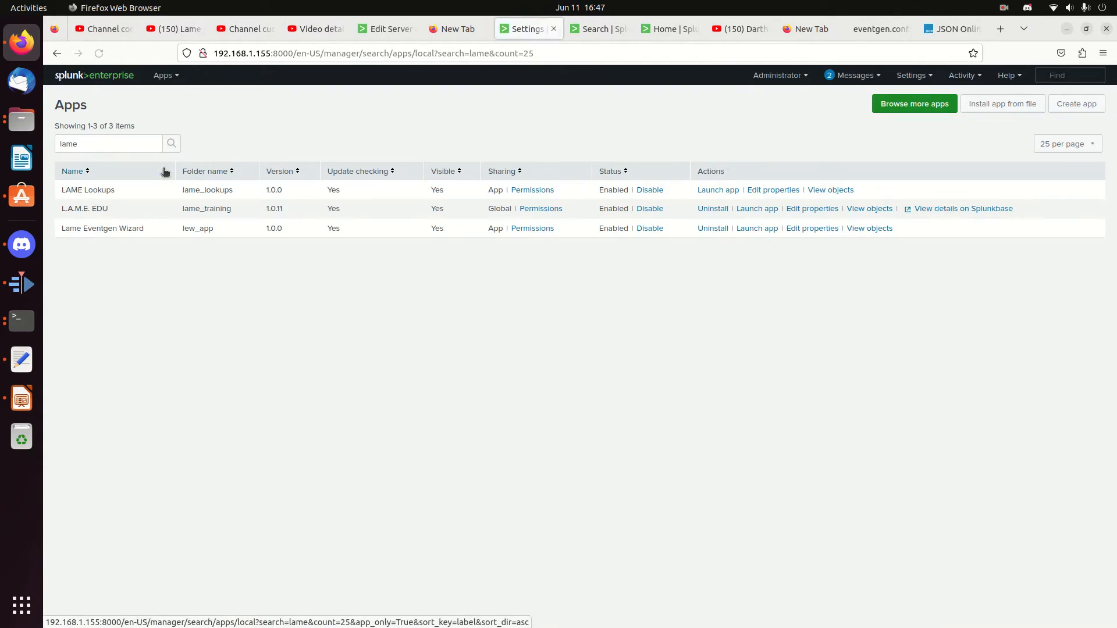
{"action": "left_click", "coordinate": [535, 231]}
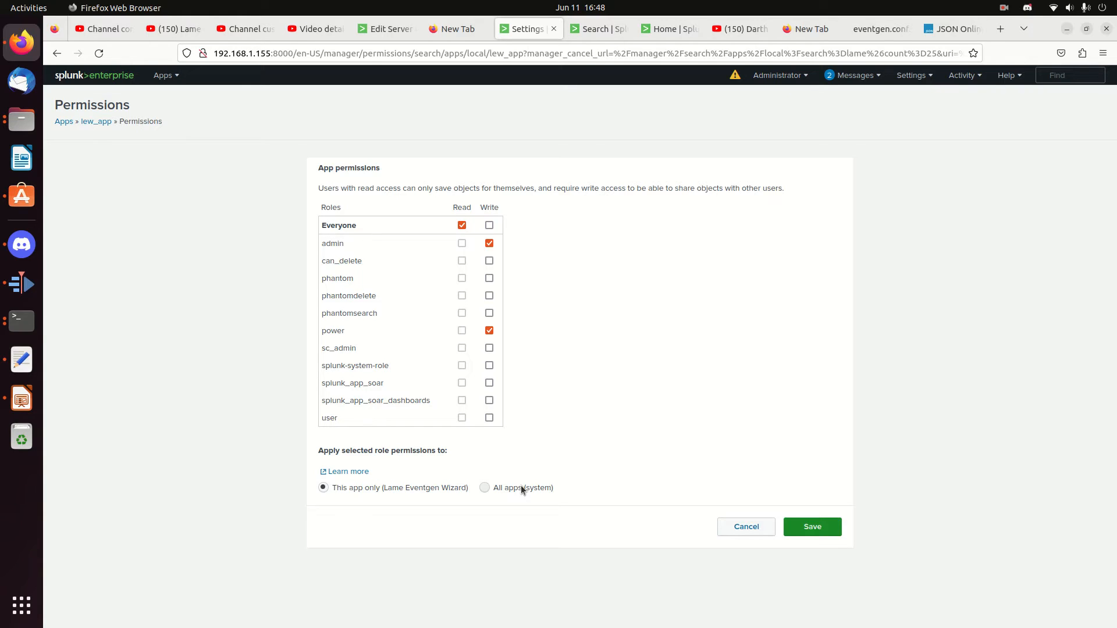
{"action": "left_click", "coordinate": [484, 489]}
{"action": "left_click", "coordinate": [821, 528]}
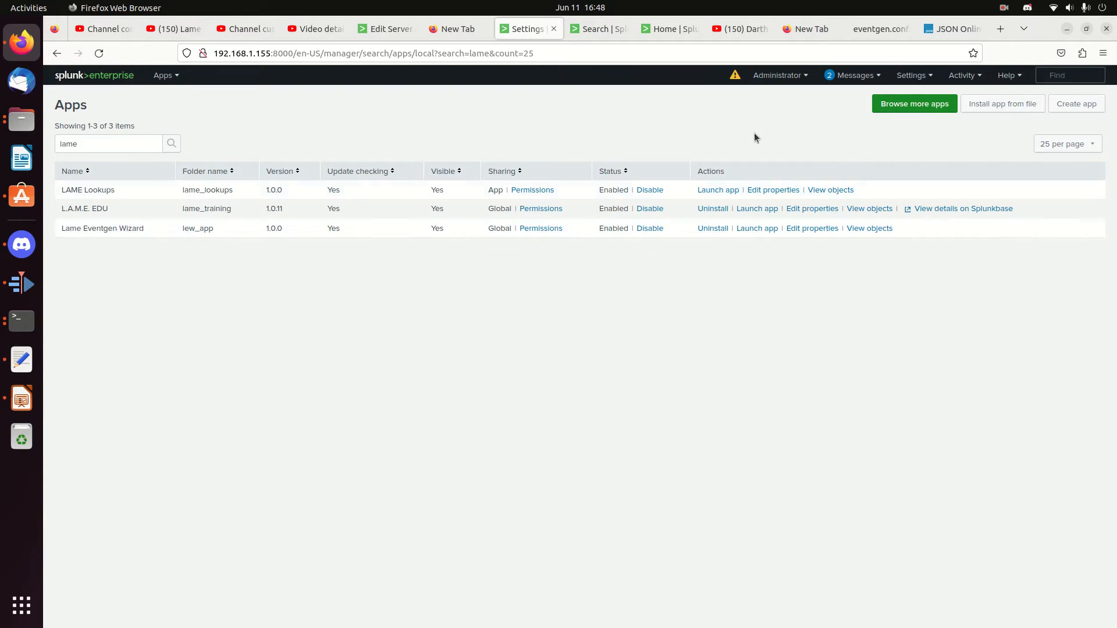
Go to splunkbase.splunk.com in the JSONLint tab, search for eve and open the Eventgen app page
{"action": "left_click", "coordinate": [954, 28]}
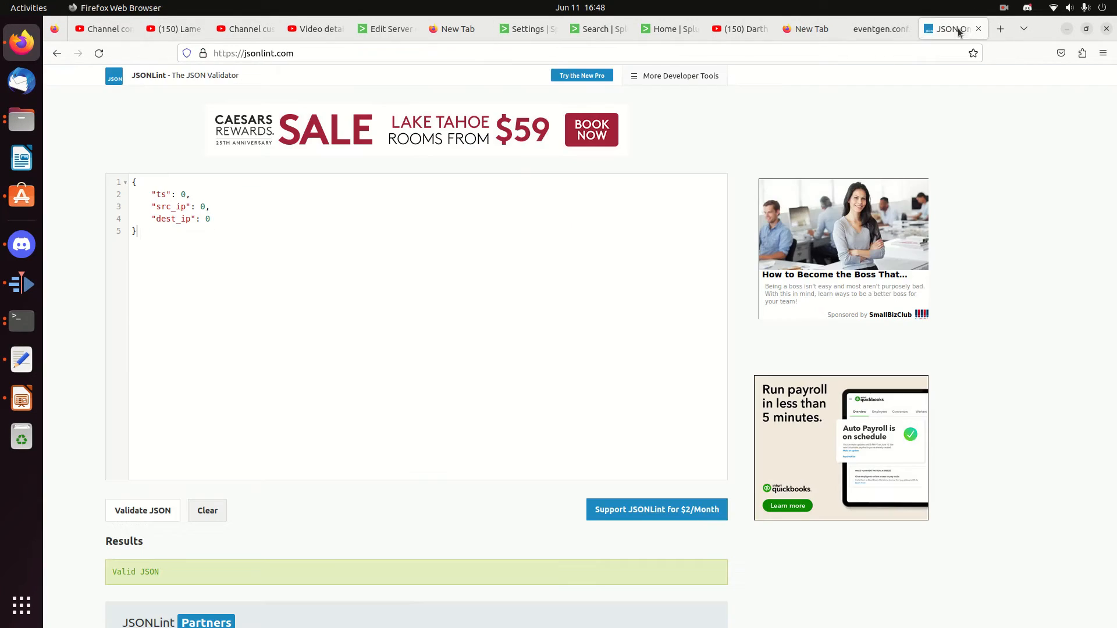
{"action": "left_click", "coordinate": [596, 46]}
{"action": "type", "text": "spl"}
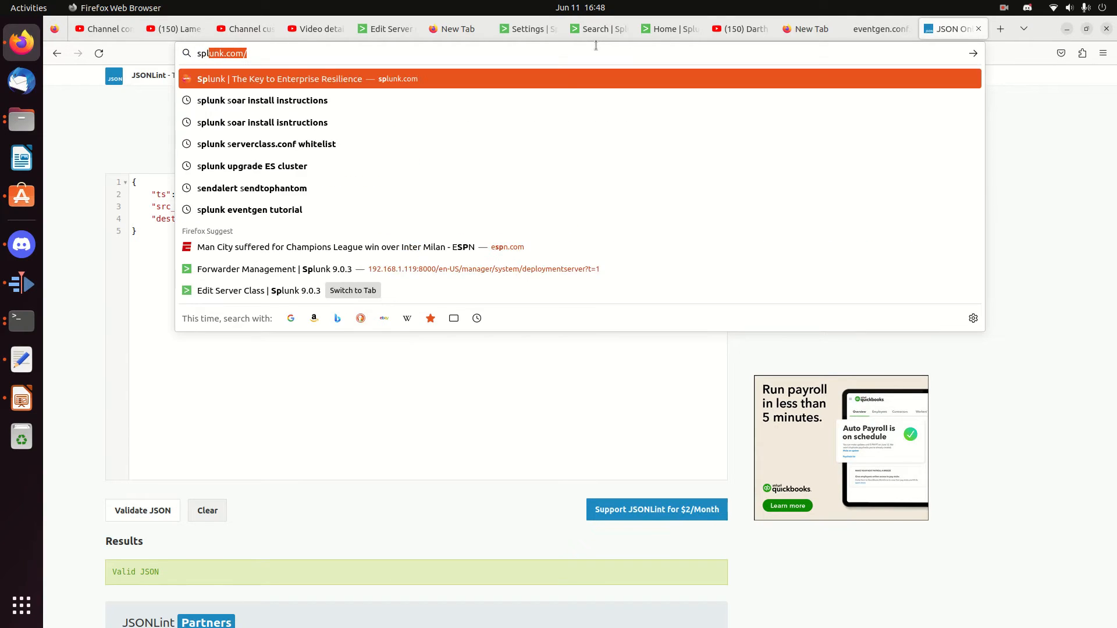
{"action": "type", "text": "unkbase.splunk.com"}
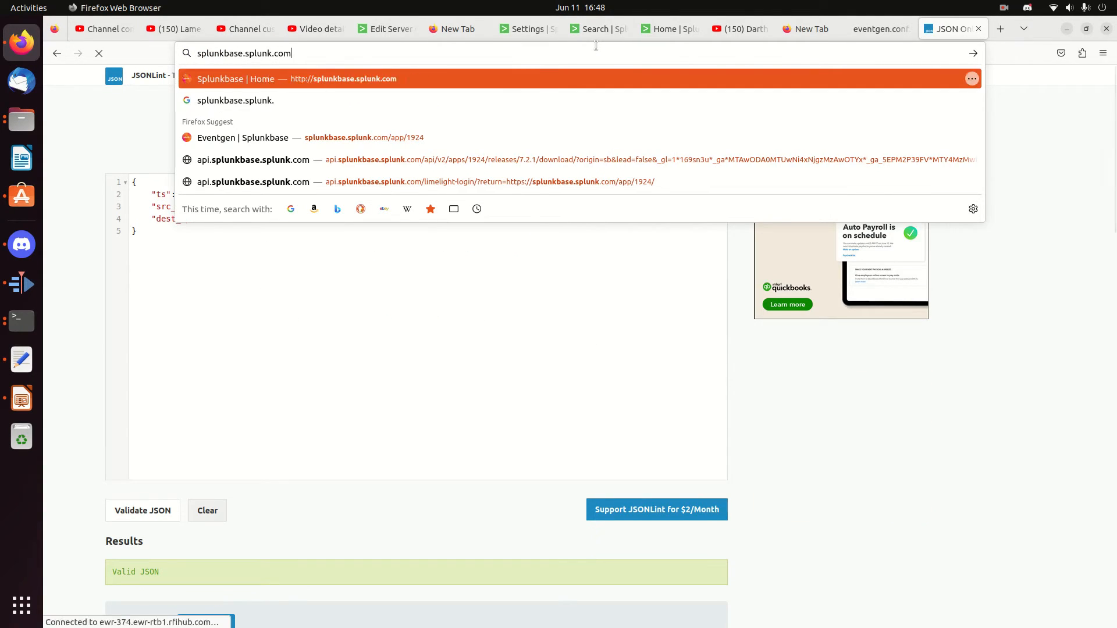
{"action": "key", "text": "Return"}
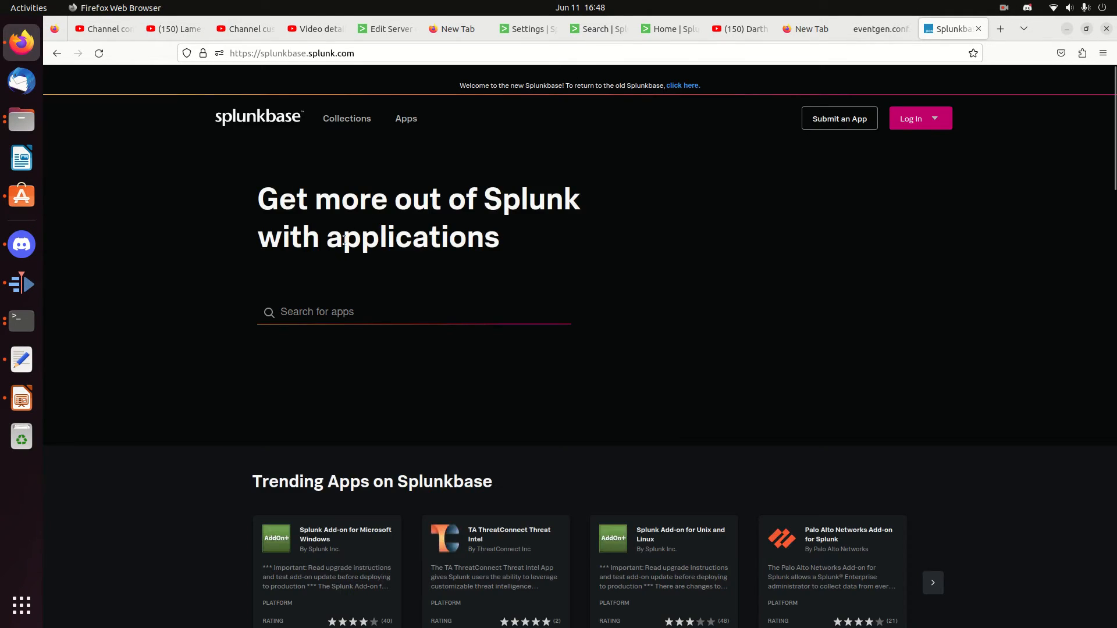
{"action": "left_click", "coordinate": [329, 310]}
{"action": "type", "text": "eve"}
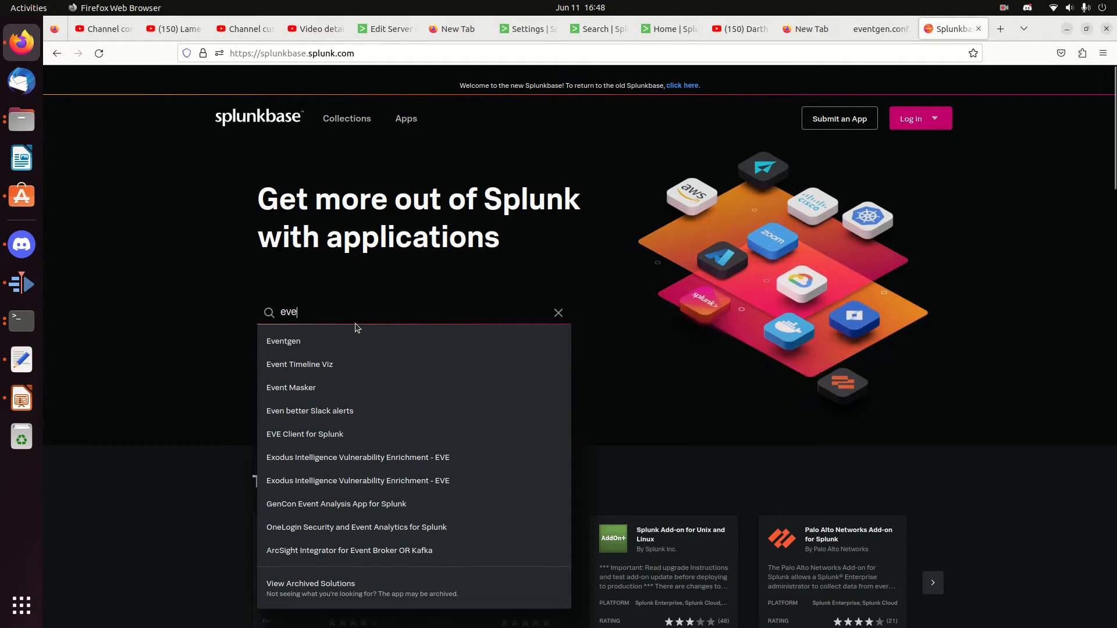
{"action": "left_click", "coordinate": [312, 338]}
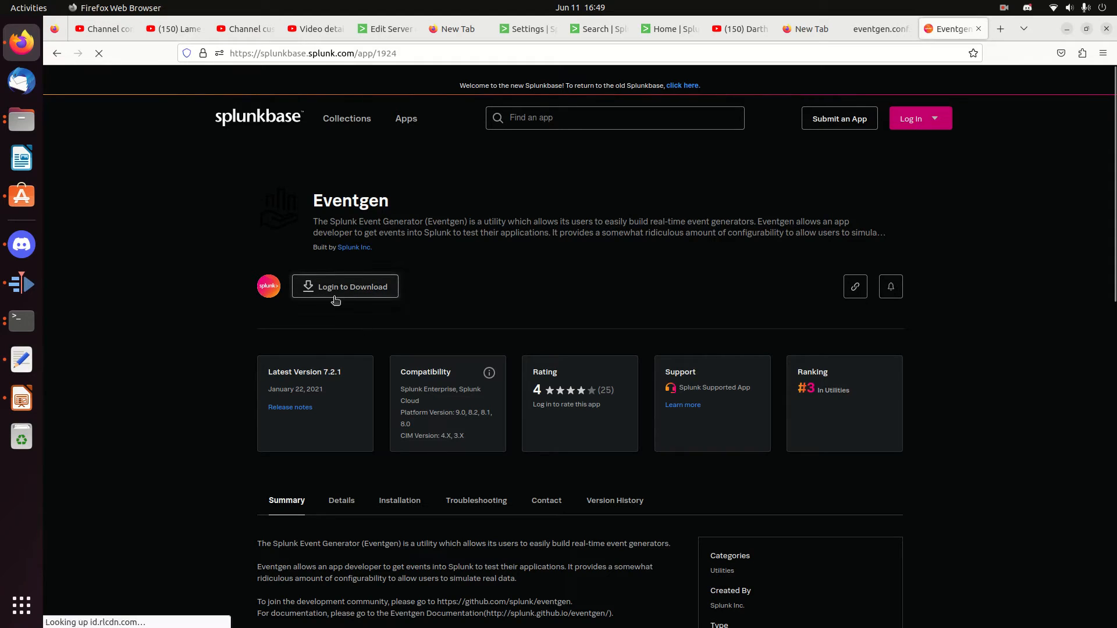
Return to Splunk's apps list and filter it by eventgen to check the installed Eventgen apps
{"action": "left_click", "coordinate": [529, 29]}
{"action": "left_click", "coordinate": [101, 147]}
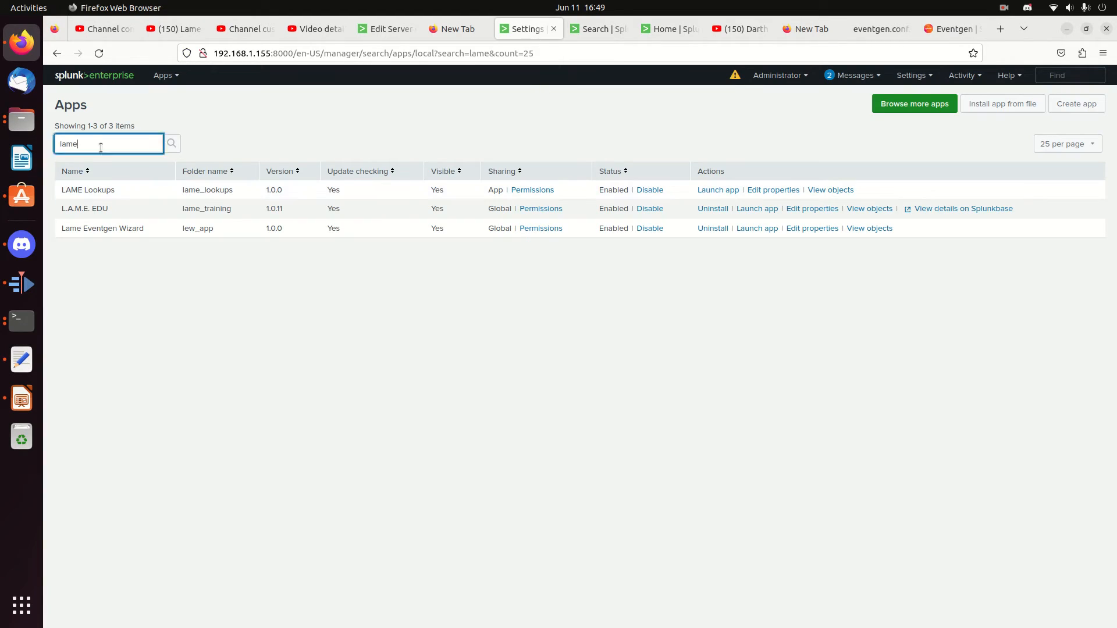
{"action": "double_click", "coordinate": [100, 147]}
{"action": "type", "text": "eve"}
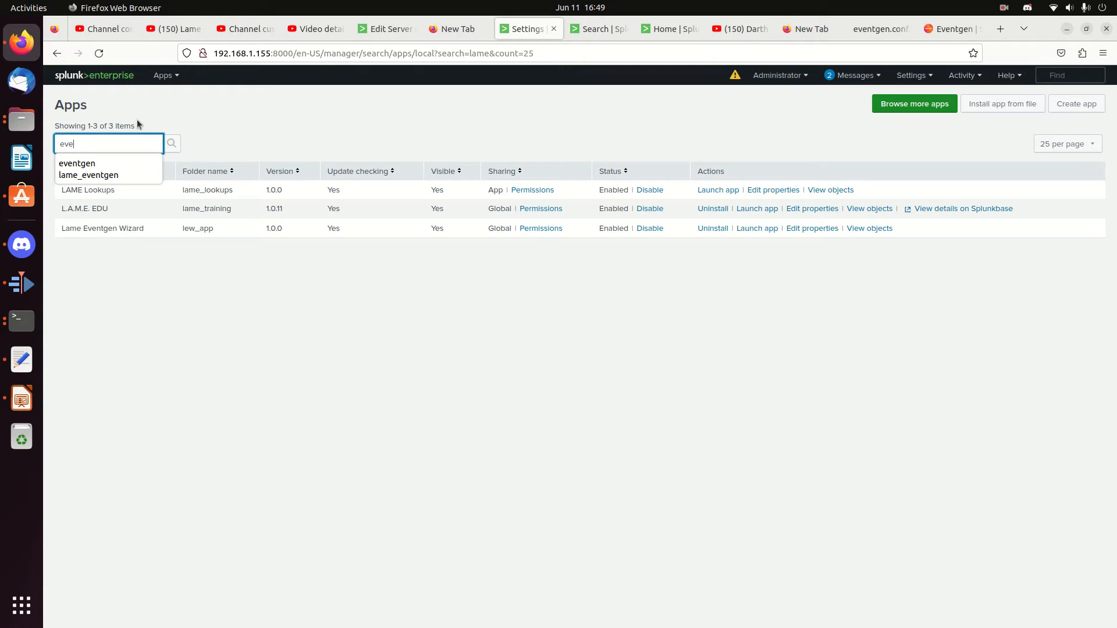
{"action": "type", "text": "ntgen"}
{"action": "key", "text": "Return"}
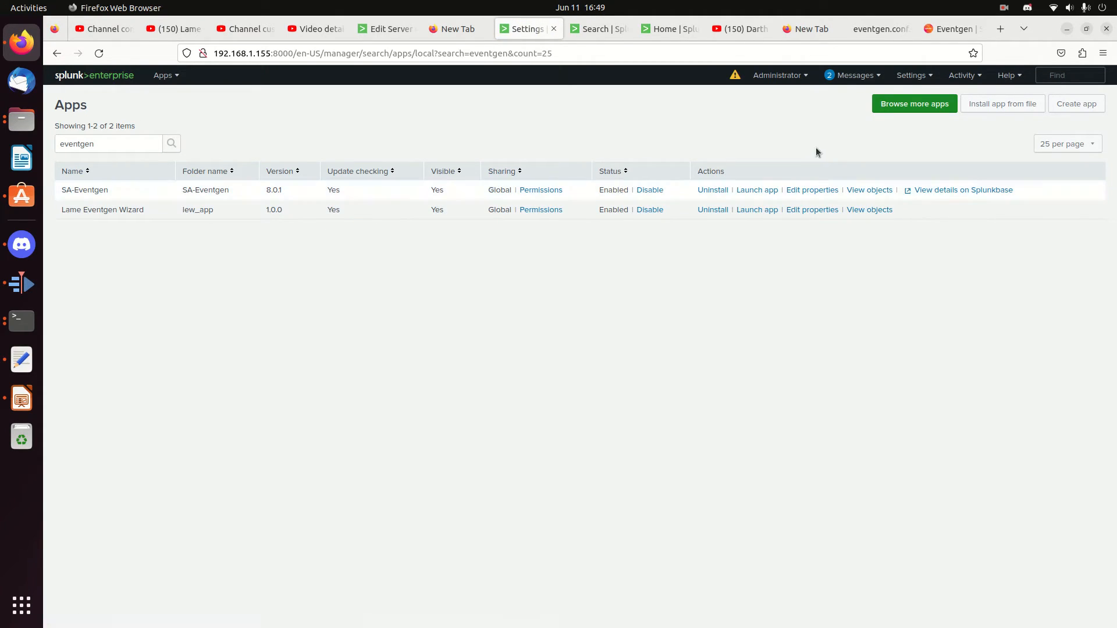
Open the Eventgen modular input from Splunk's data inputs to check its status
{"action": "left_click", "coordinate": [676, 26]}
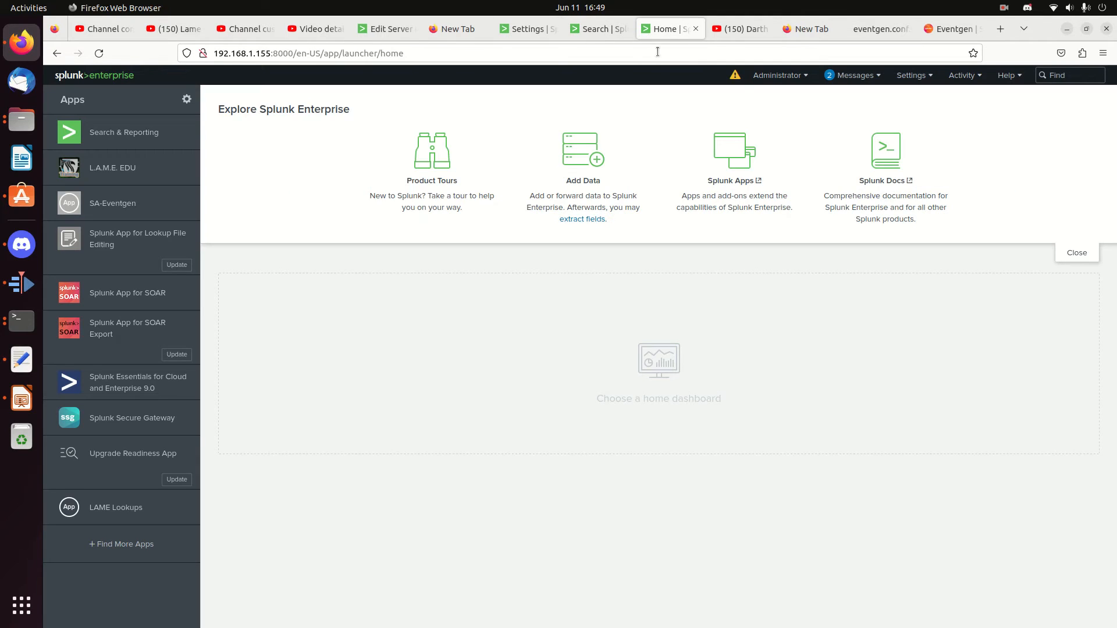
{"action": "left_click", "coordinate": [911, 83]}
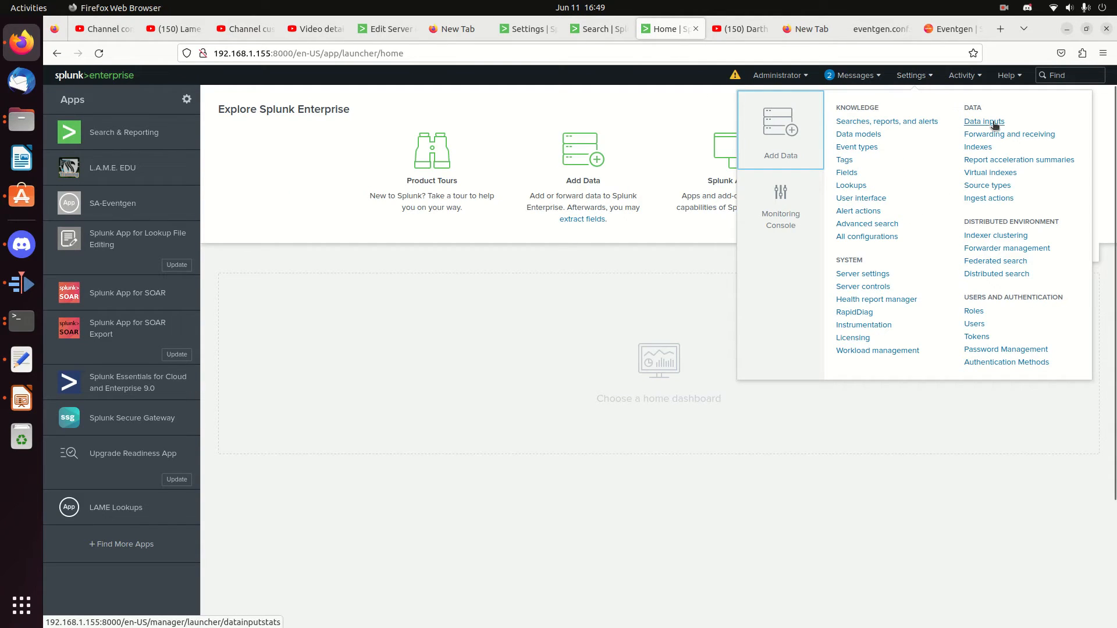
{"action": "left_click", "coordinate": [995, 122]}
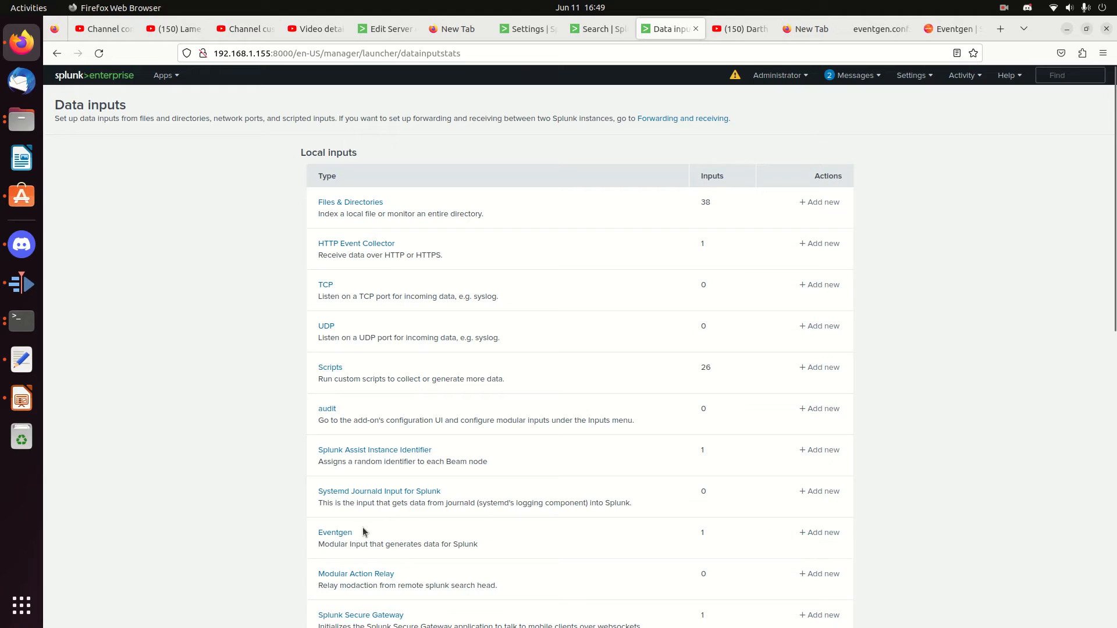
{"action": "left_click", "coordinate": [343, 533]}
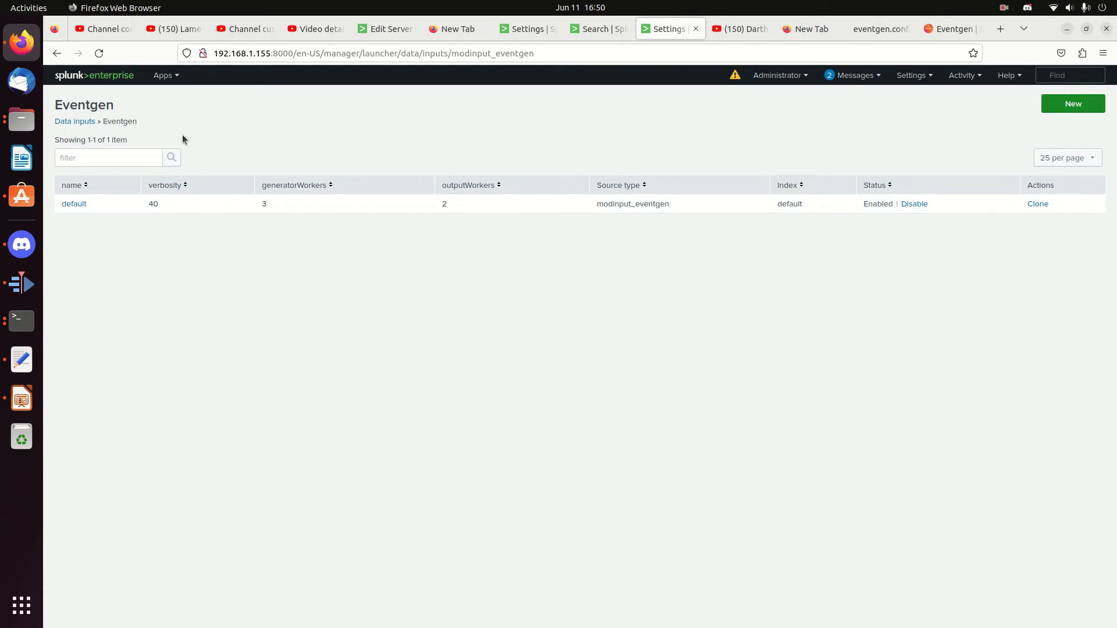
Switch to the Terminal and restart Splunk with /opt/splunk/bin/splunk restart
{"action": "left_click", "coordinate": [34, 322]}
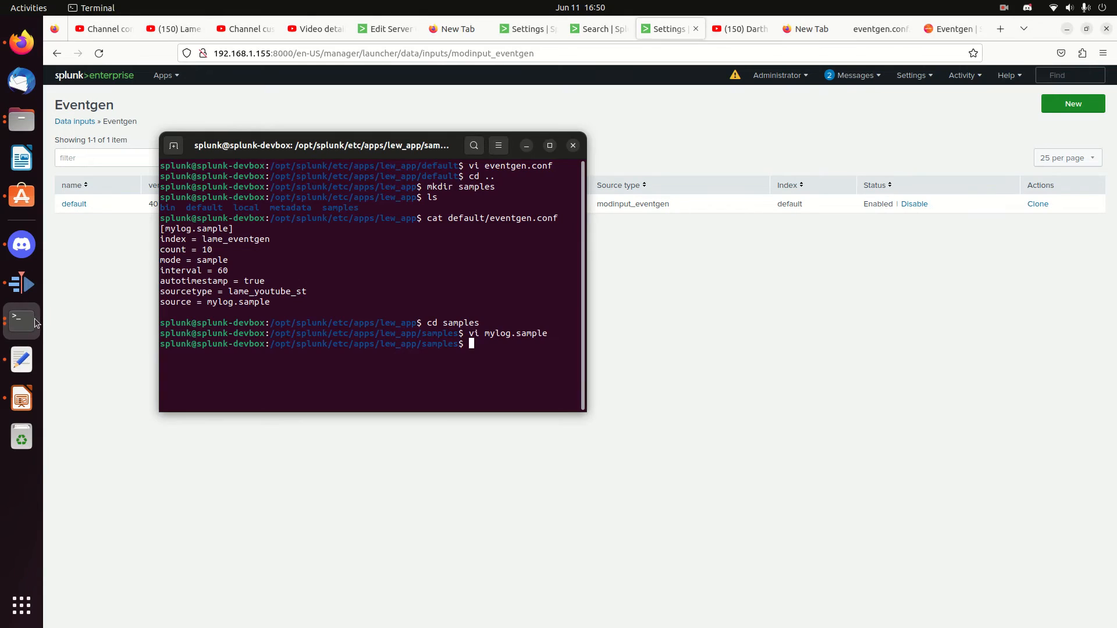
{"action": "type", "text": "/opt/splunk/bin/splunk restart"}
{"action": "key", "text": "Return"}
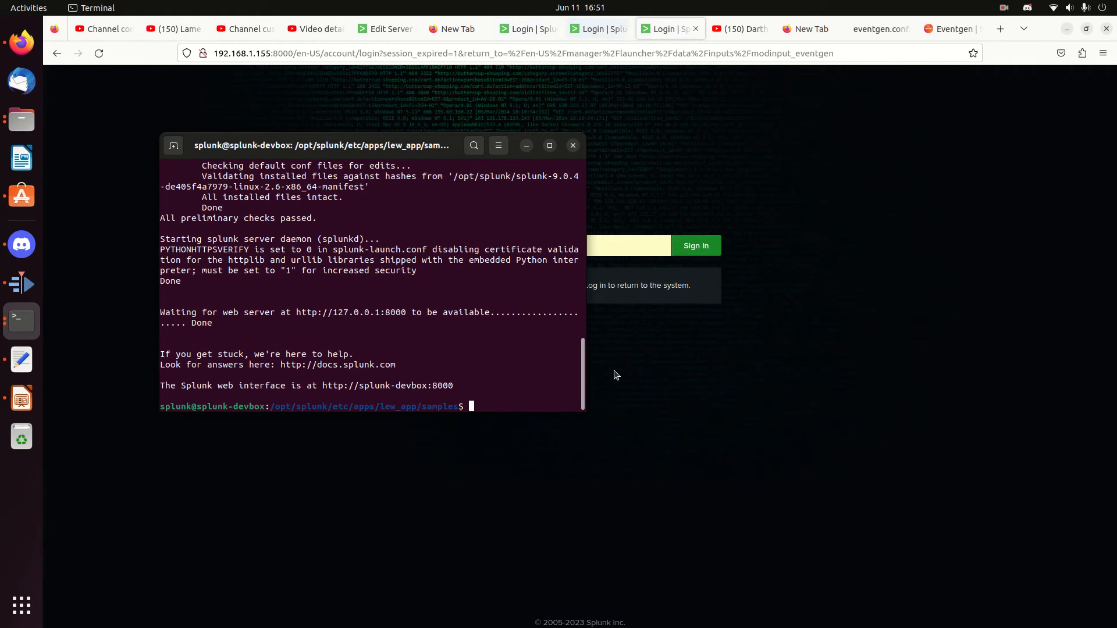
Go to the lew_app default directory and print the contents of eventgen.conf
{"action": "type", "text": "cd .."}
{"action": "key", "text": "Return"}
{"action": "type", "text": "cd de"}
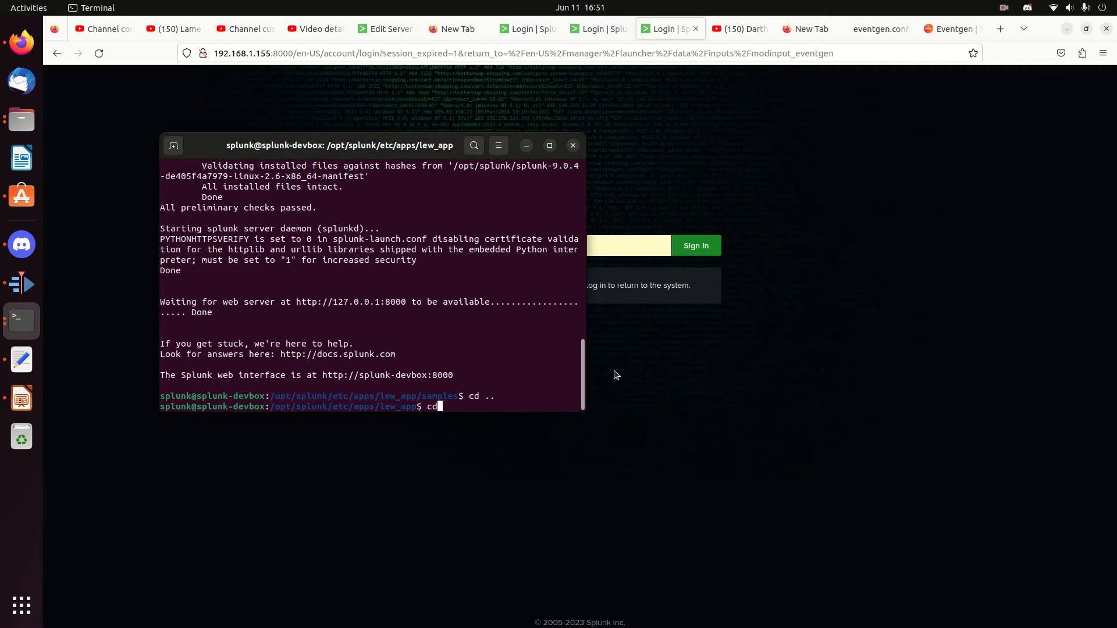
{"action": "key", "text": "Tab"}
{"action": "key", "text": "Return"}
{"action": "type", "text": "cat"}
{"action": "key", "text": "BackSpace"}
{"action": "key", "text": "BackSpace"}
{"action": "key", "text": "BackSpace"}
{"action": "key", "text": "BackSpace"}
{"action": "type", "text": "cat event"}
{"action": "key", "text": "Tab"}
{"action": "key", "text": "Return"}
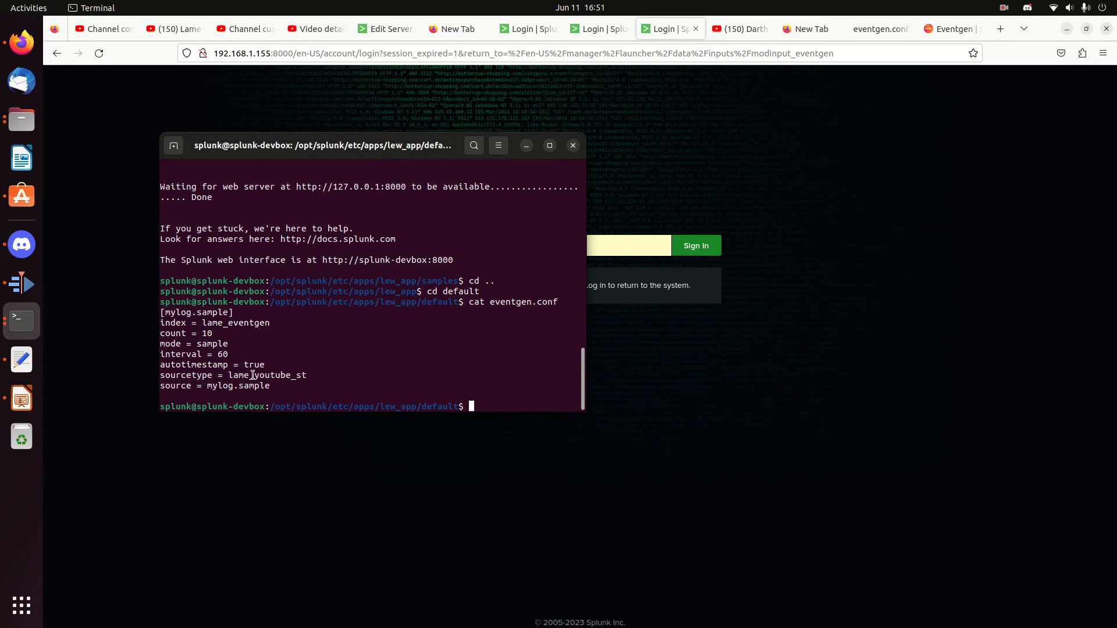
Copy the sourcetype value lame_youtube_st from the printed eventgen.conf
{"action": "double_click", "coordinate": [269, 375]}
{"action": "right_click", "coordinate": [276, 375]}
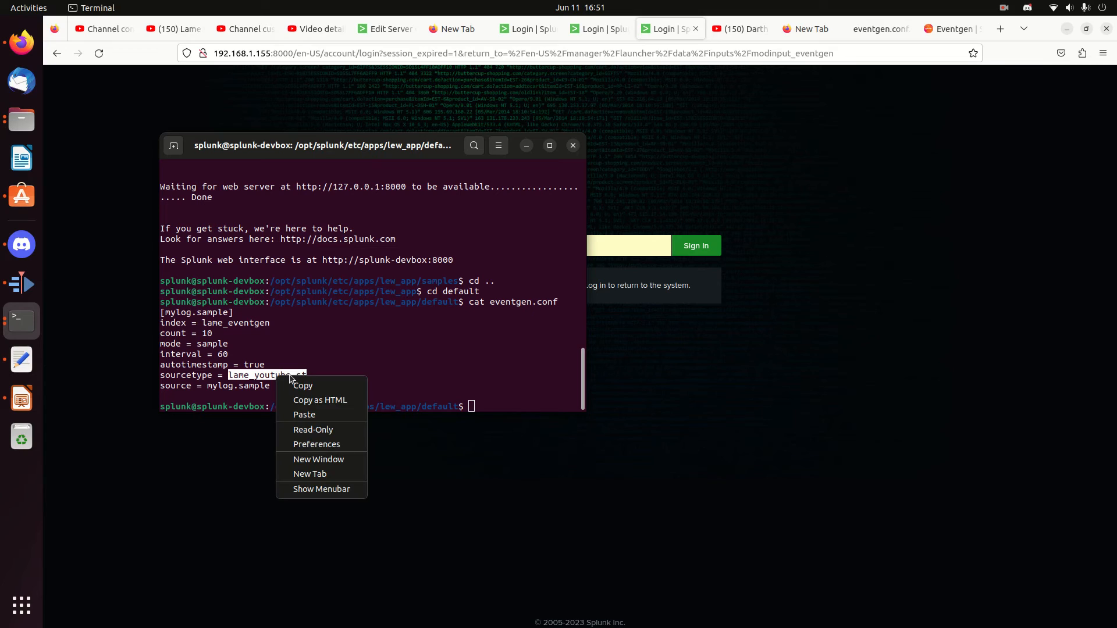
{"action": "left_click", "coordinate": [294, 385]}
Switch to Firefox, sign back in to Splunk with the saved credentials and open the Search & Reporting app
{"action": "left_click", "coordinate": [527, 29]}
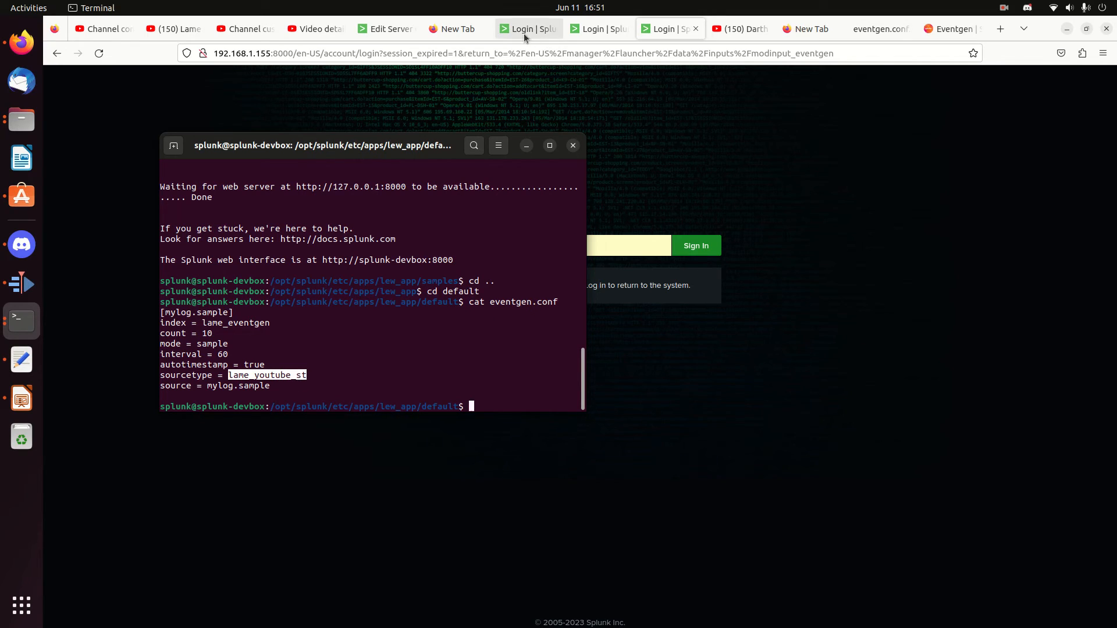
{"action": "left_click", "coordinate": [689, 243]}
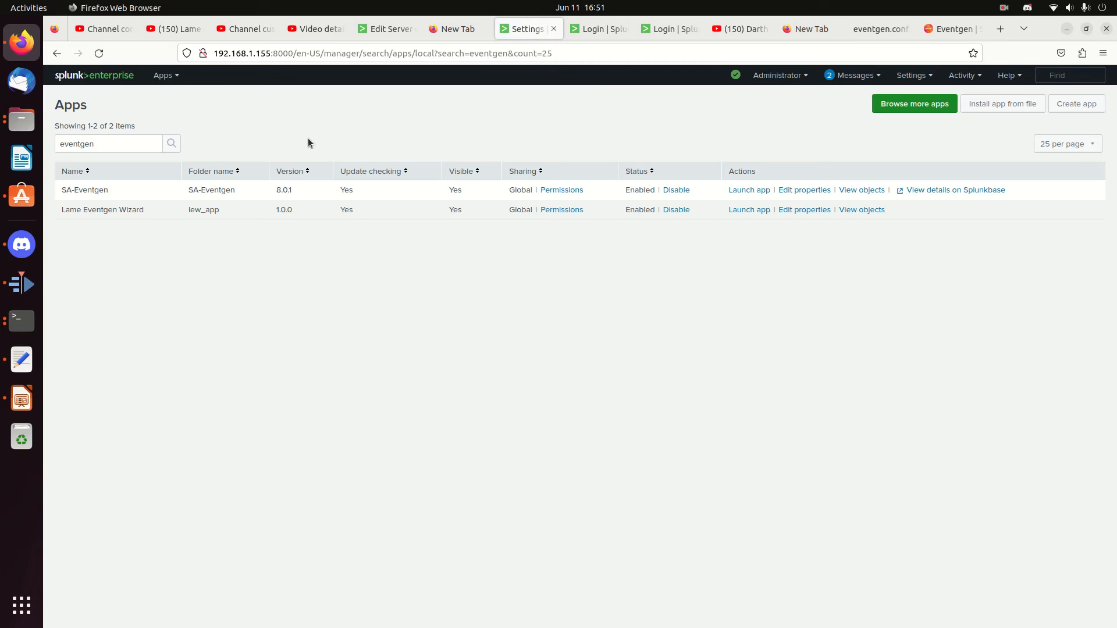
{"action": "left_click", "coordinate": [166, 83]}
{"action": "left_click", "coordinate": [159, 99]}
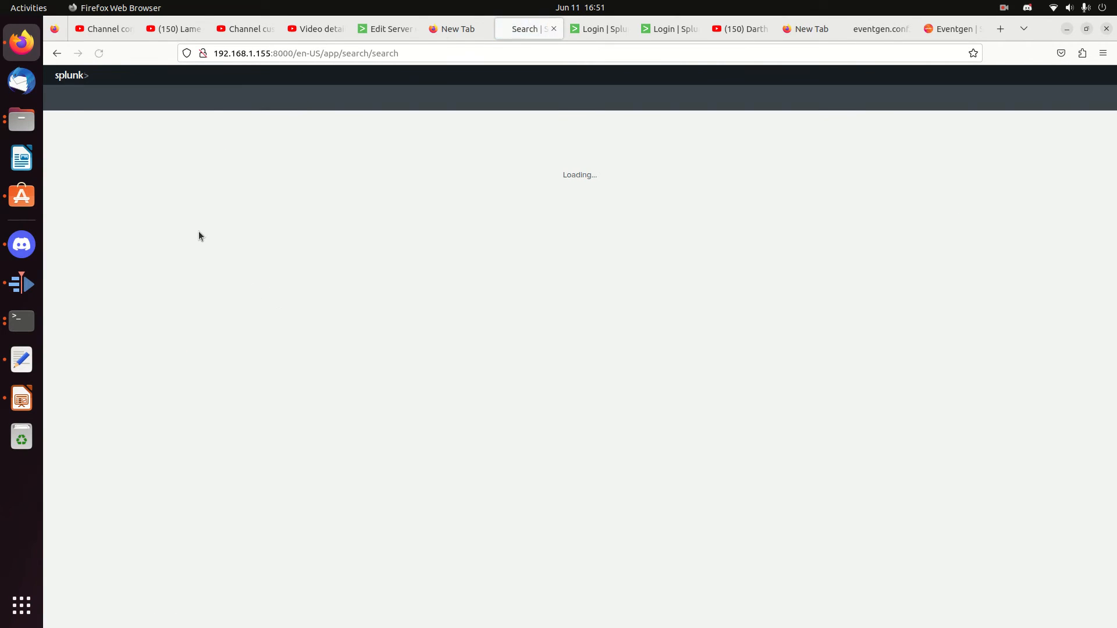
Run a search for index=lame_eventgen source="lame_youtube_st" over the last 24 hours
{"action": "left_click", "coordinate": [142, 160]}
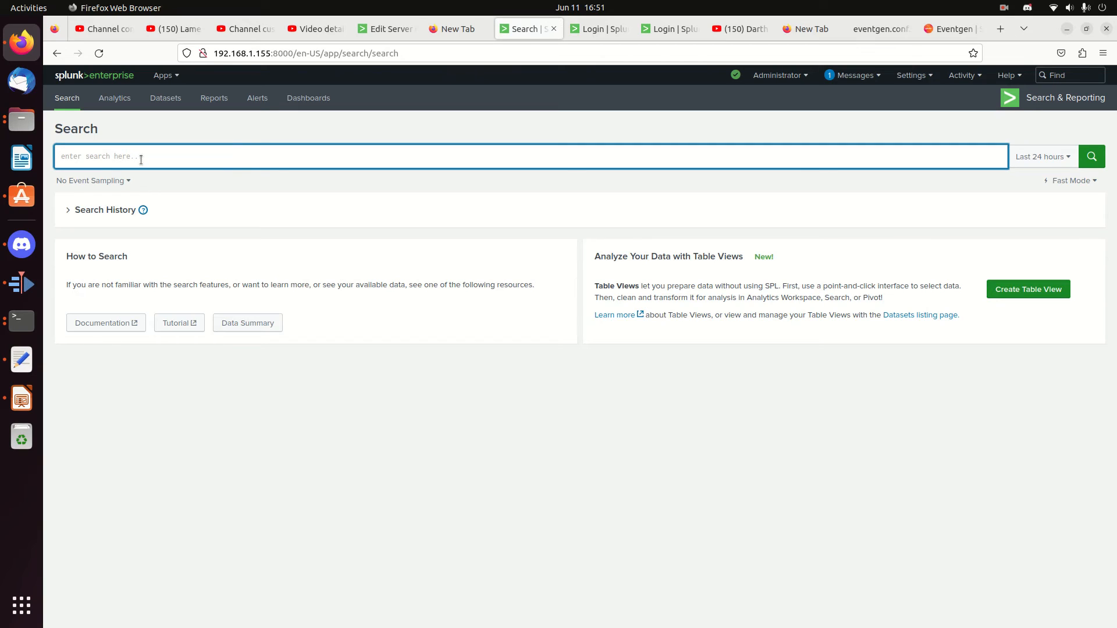
{"action": "type", "text": "index=lame"}
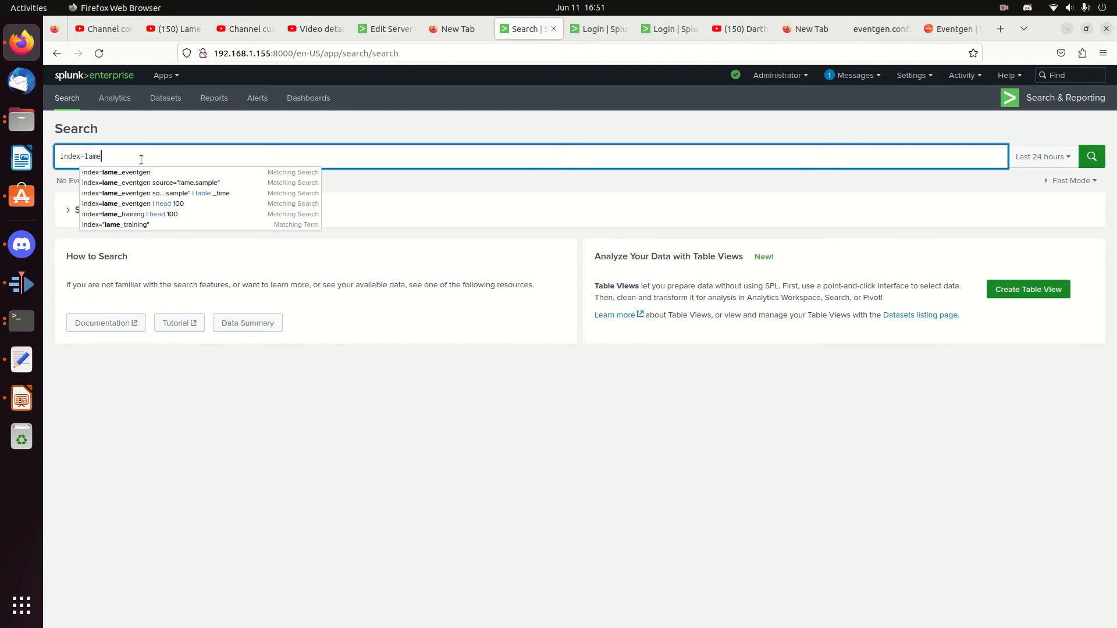
{"action": "type", "text": "_eventgen"}
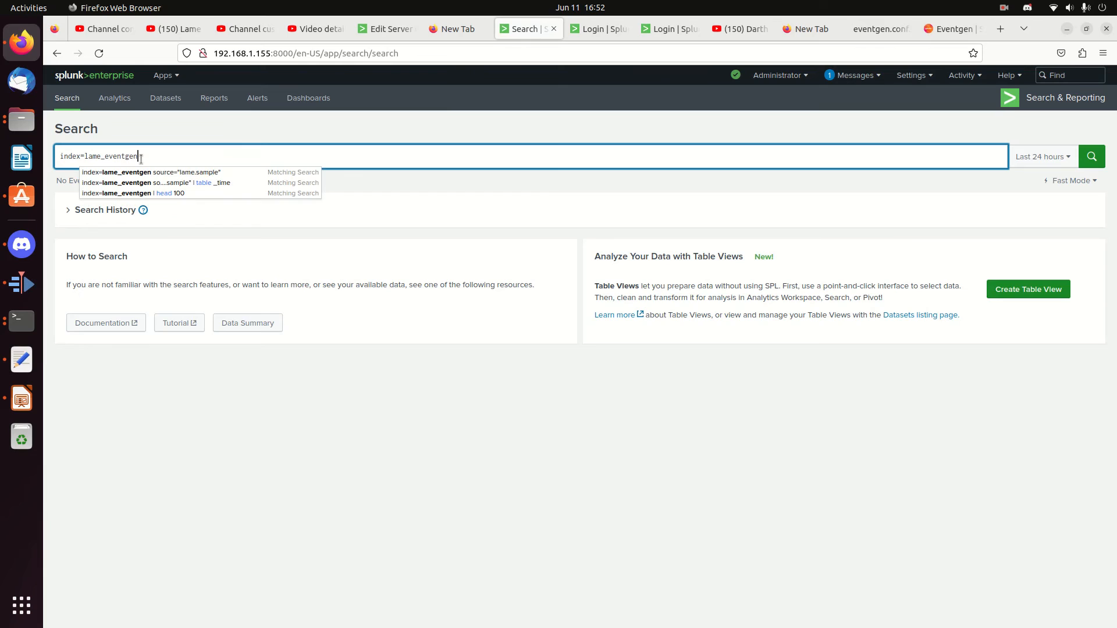
{"action": "type", "text": " source=\"lame_youtube_st"}
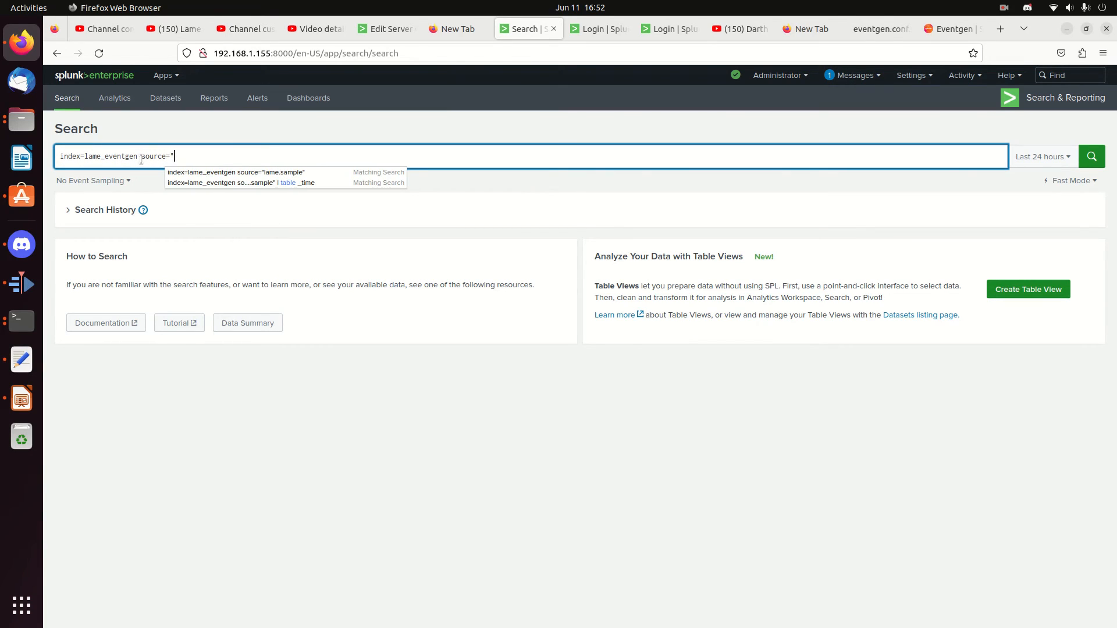
{"action": "type", "text": "\""}
{"action": "key", "text": "Return"}
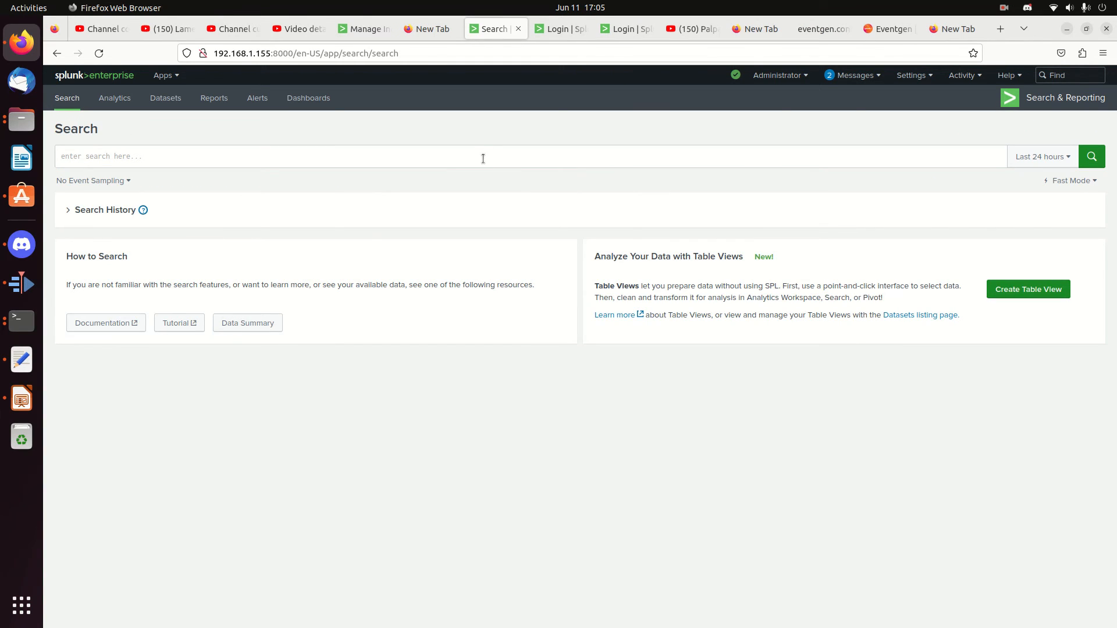
Run the earlier search index=lame_eventgen sourcetype="lame_youtube_st" over the last 24 hours
{"action": "left_click", "coordinate": [483, 158]}
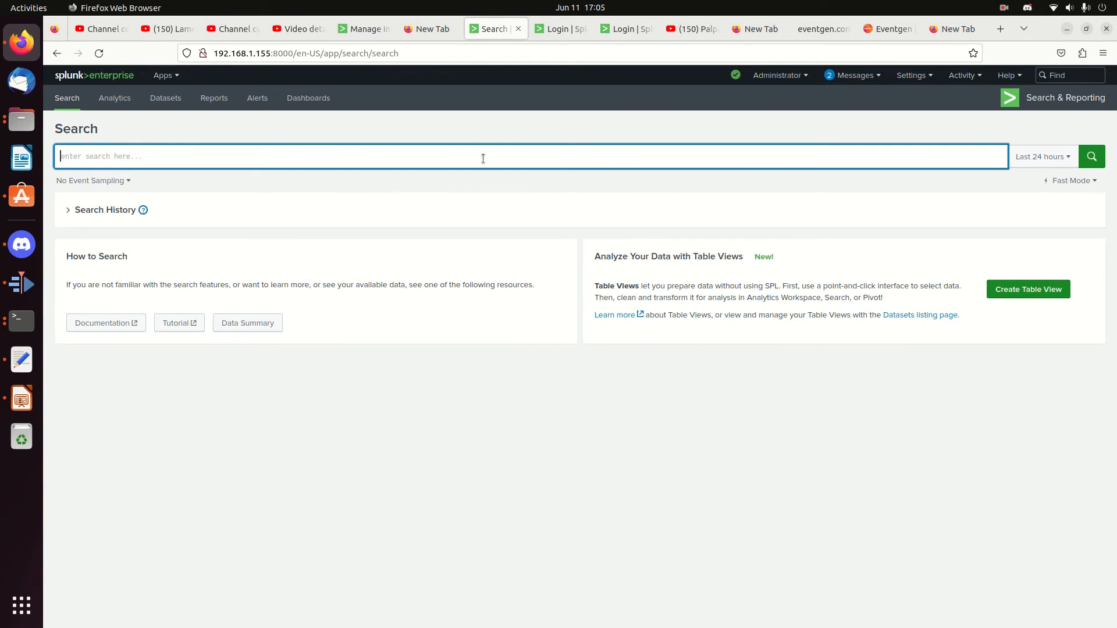
{"action": "type", "text": "idnex="}
{"action": "key", "text": "BackSpace"}
{"action": "key", "text": "BackSpace"}
{"action": "key", "text": "BackSpace"}
{"action": "key", "text": "BackSpace"}
{"action": "type", "text": "ndex=lame"}
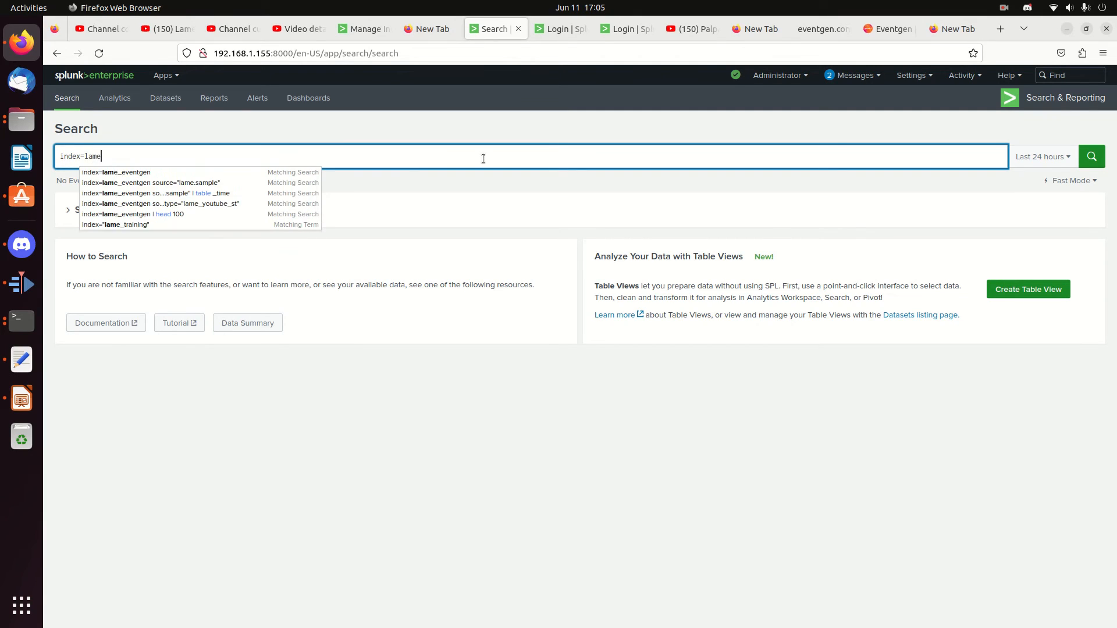
{"action": "type", "text": "_eventgen"}
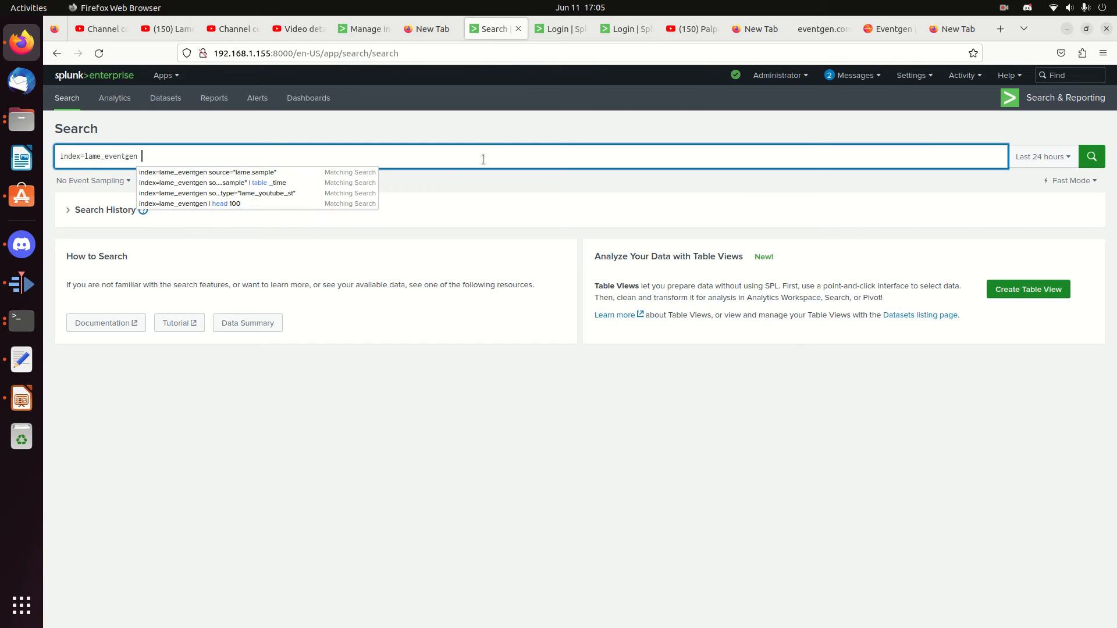
{"action": "key", "text": "Down"}
{"action": "key", "text": "Down"}
{"action": "key", "text": "Down"}
{"action": "key", "text": "Return"}
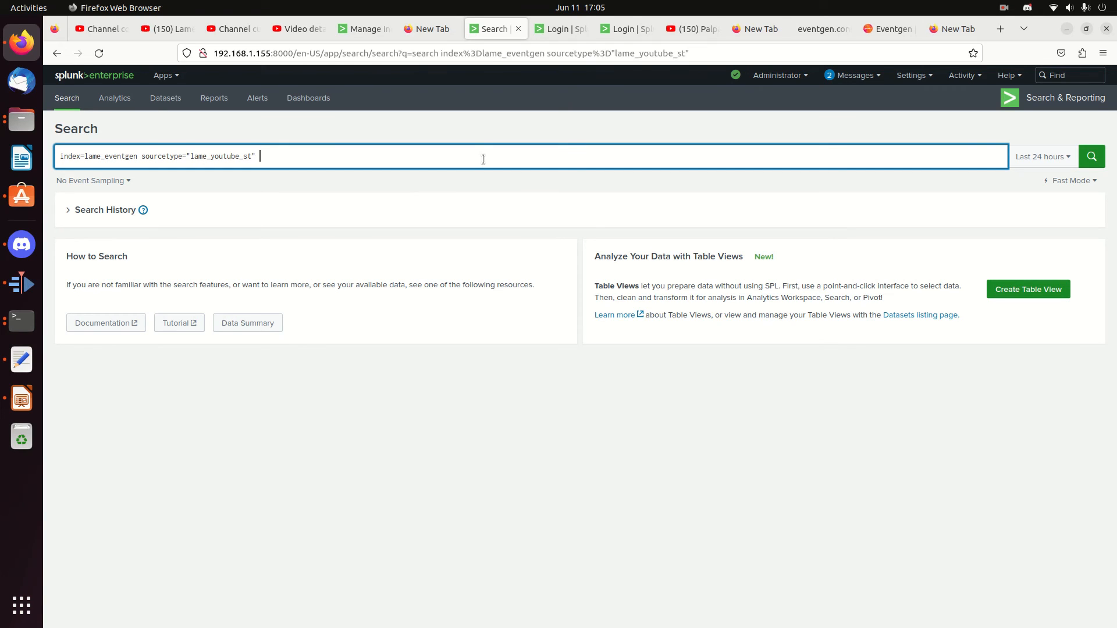
{"action": "key", "text": "Return"}
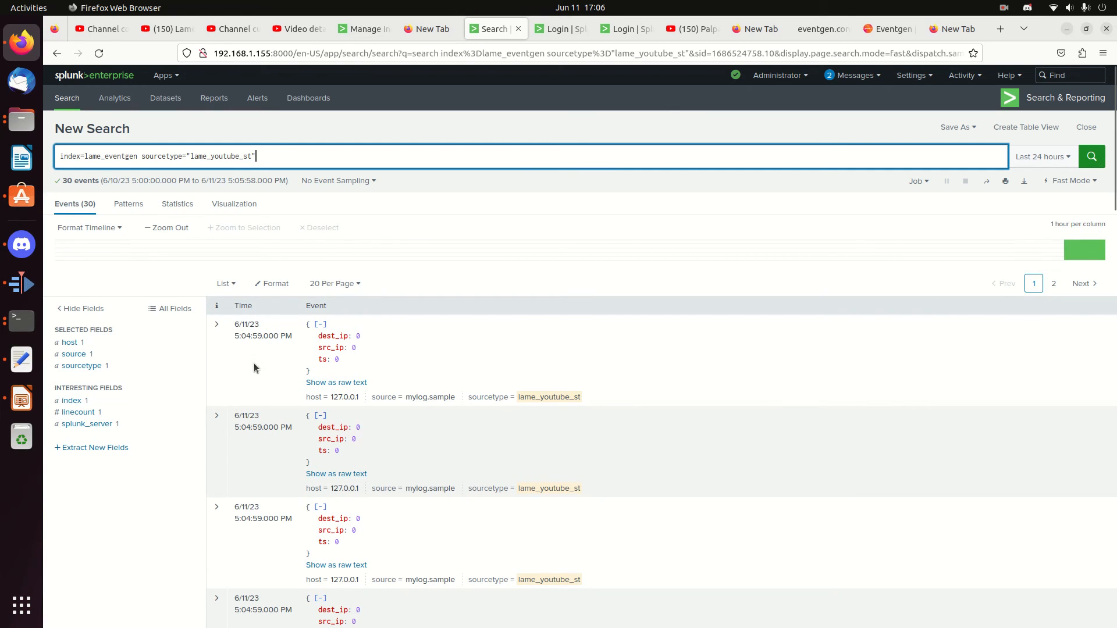
Examine the times and the dest_ip, src_ip and ts fields of the generated events on both result pages
{"action": "left_click_drag", "start_coordinate": [343, 362], "coordinate": [319, 363]}
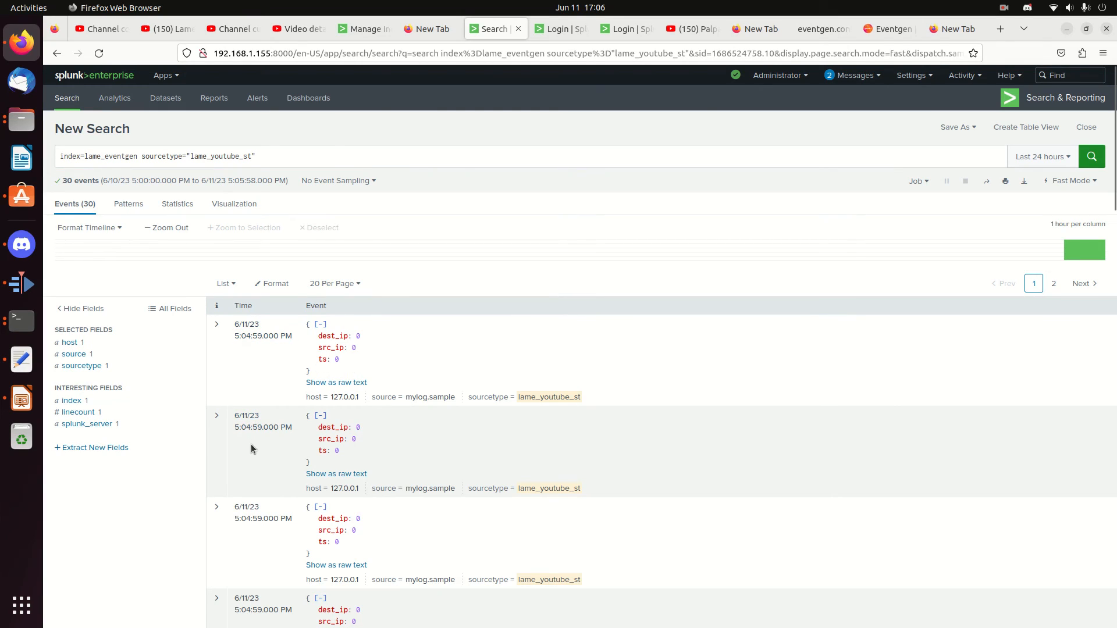
{"action": "scroll", "coordinate": [260, 462], "scroll_direction": "down", "scroll_amount": 5}
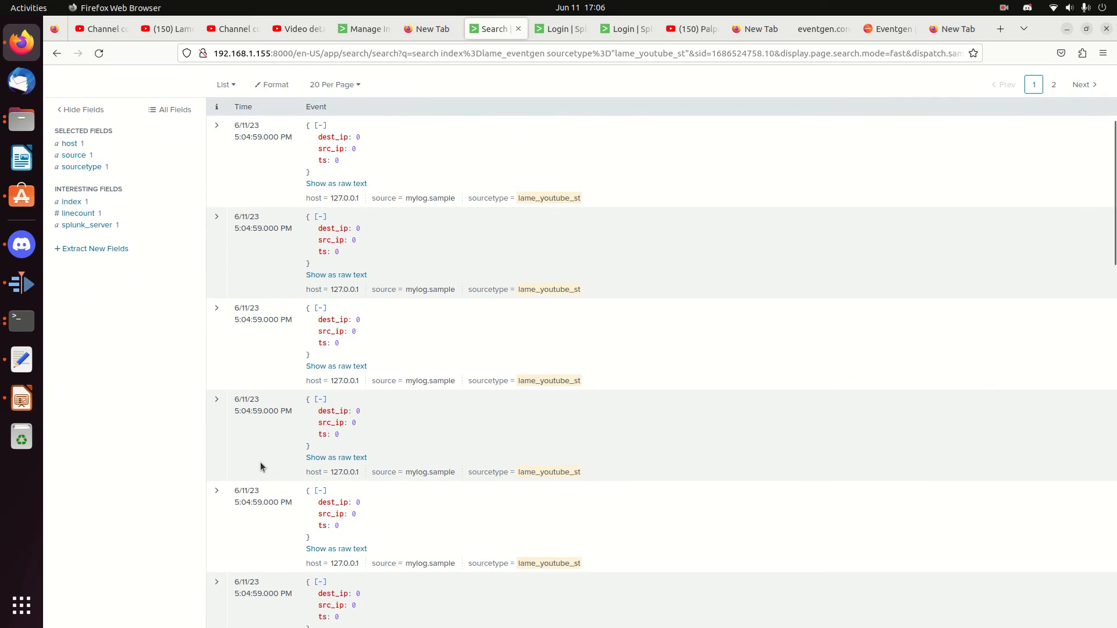
{"action": "scroll", "coordinate": [259, 462], "scroll_direction": "up", "scroll_amount": 6}
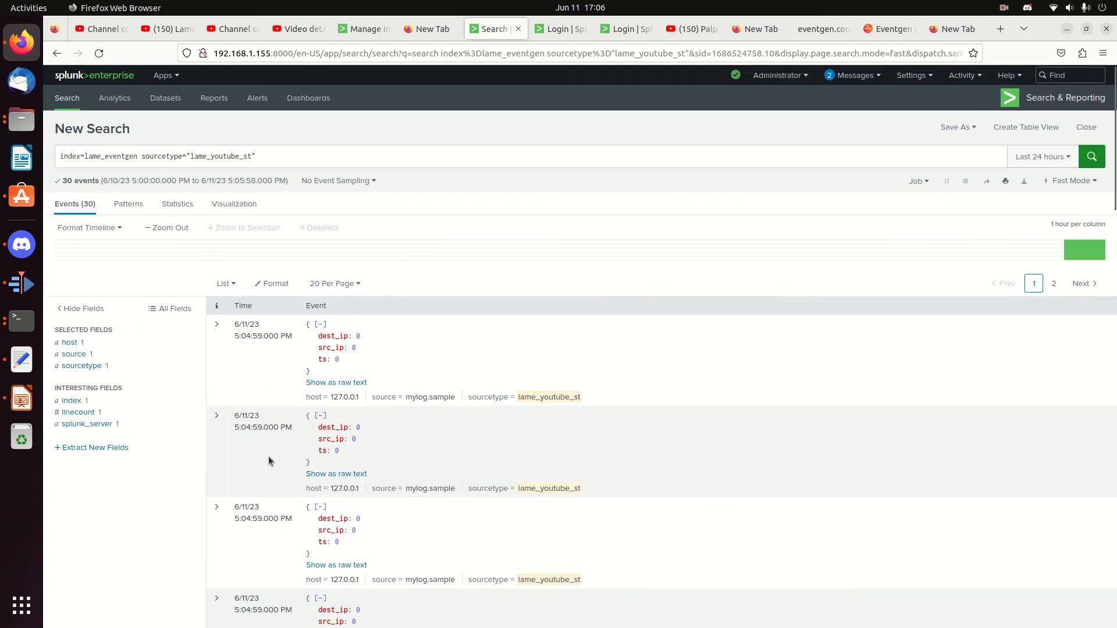
{"action": "left_click", "coordinate": [1053, 284]}
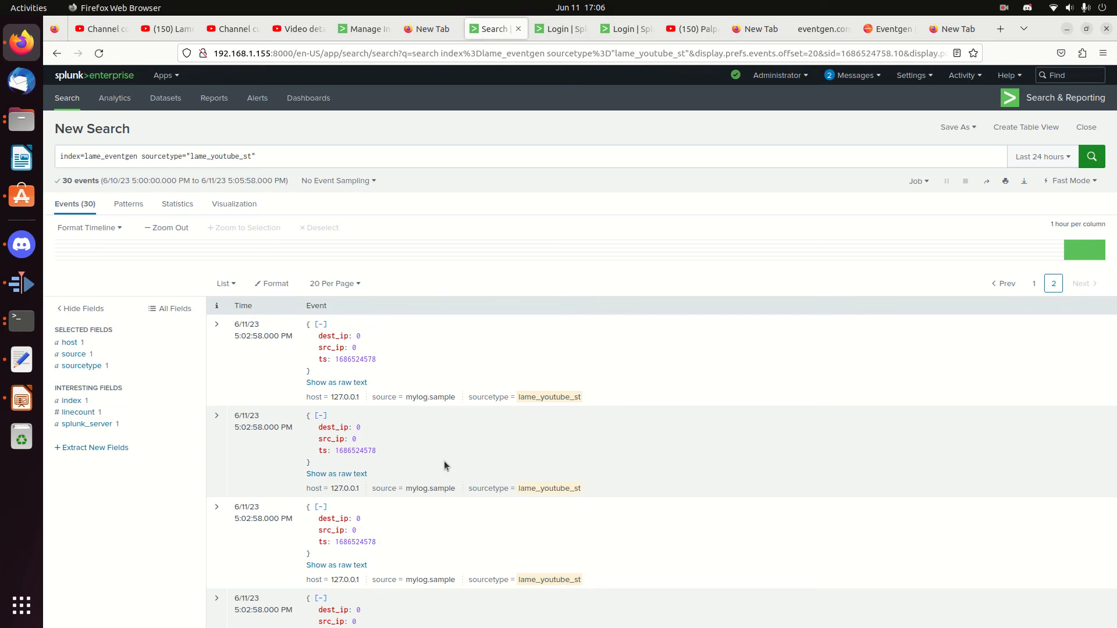
{"action": "scroll", "coordinate": [451, 464], "scroll_direction": "down", "scroll_amount": 3}
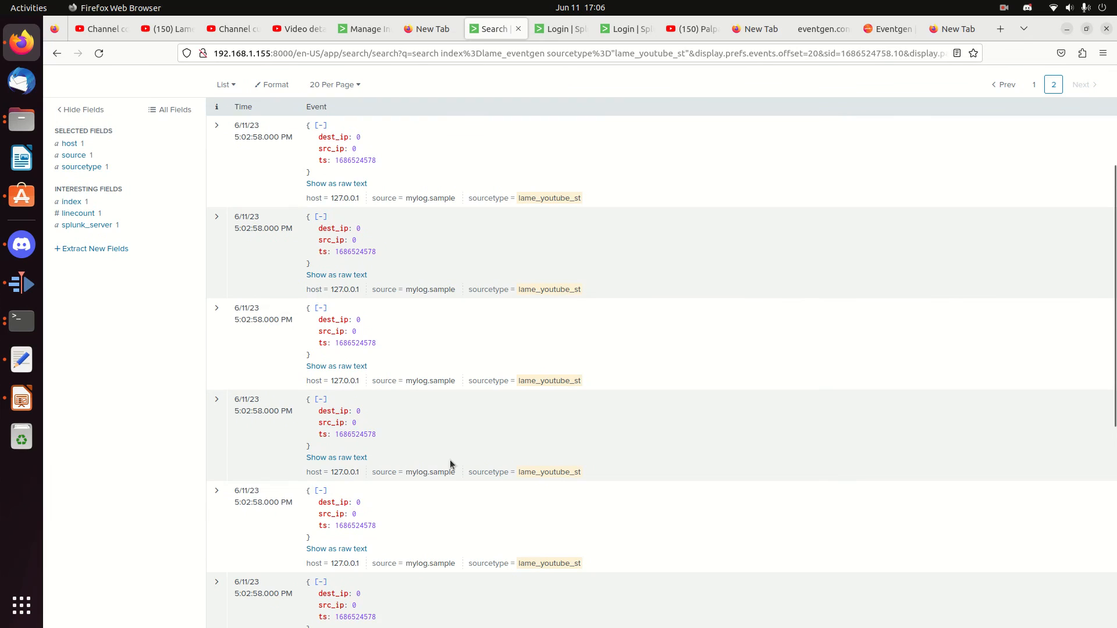
{"action": "scroll", "coordinate": [451, 464], "scroll_direction": "up", "scroll_amount": 3}
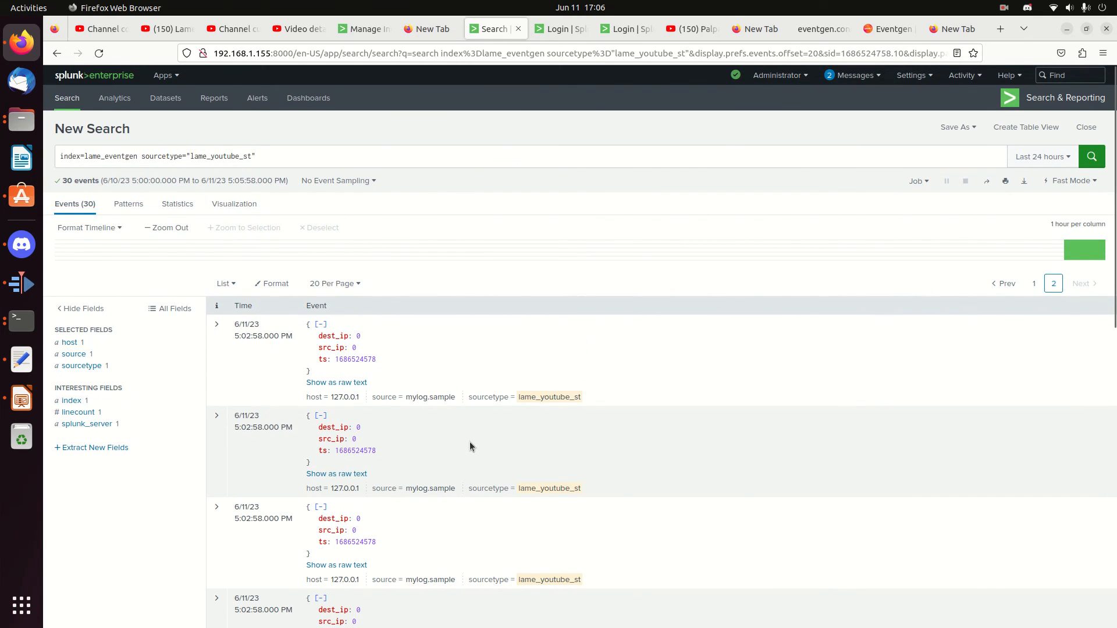
{"action": "left_click", "coordinate": [1034, 283]}
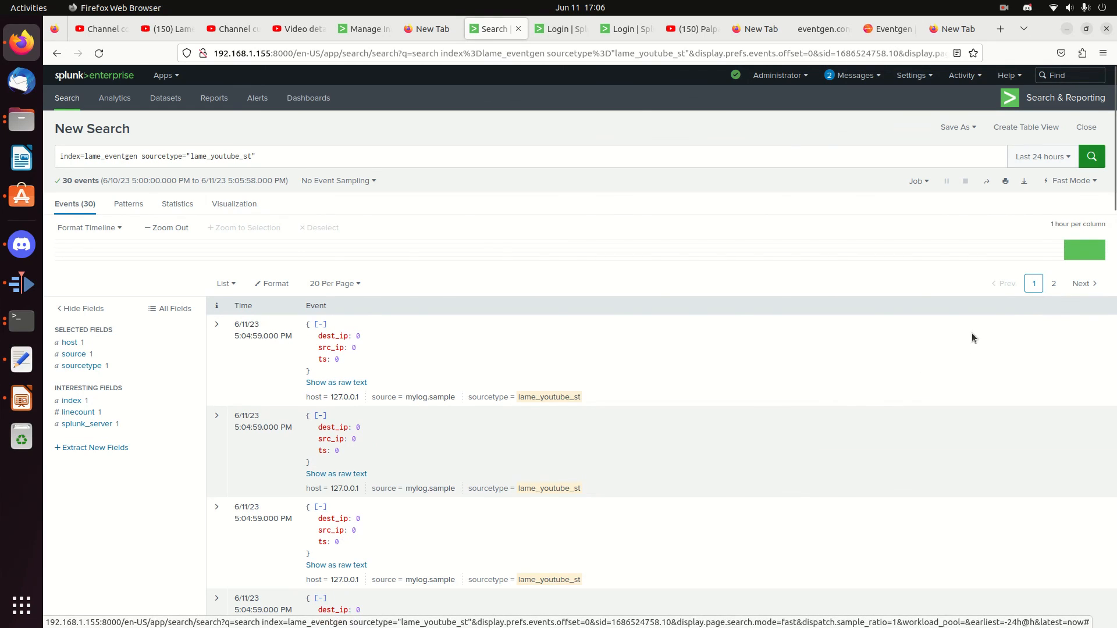